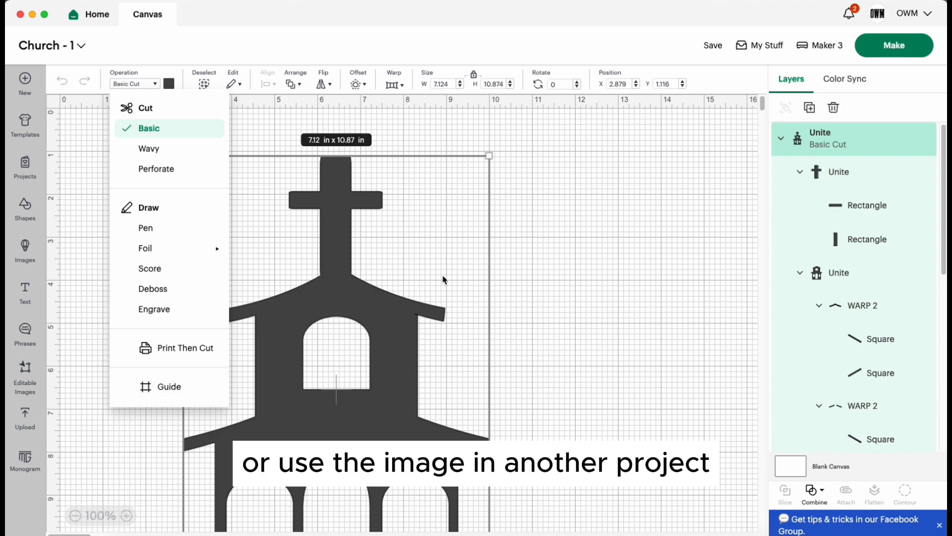
click(540, 186)
right_click(320, 222)
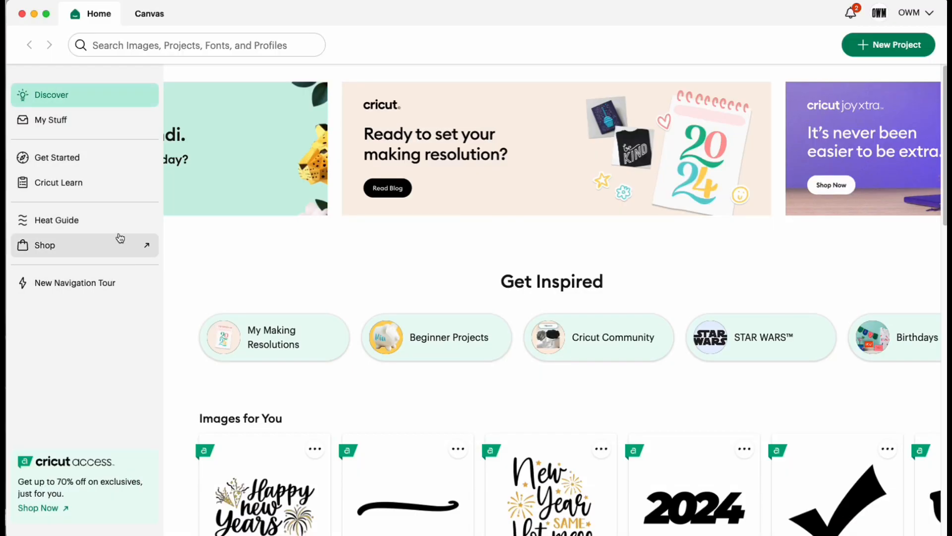
Insert a square shape on the empty canvas and move it to about X 3.93, Y 6.08
click(155, 20)
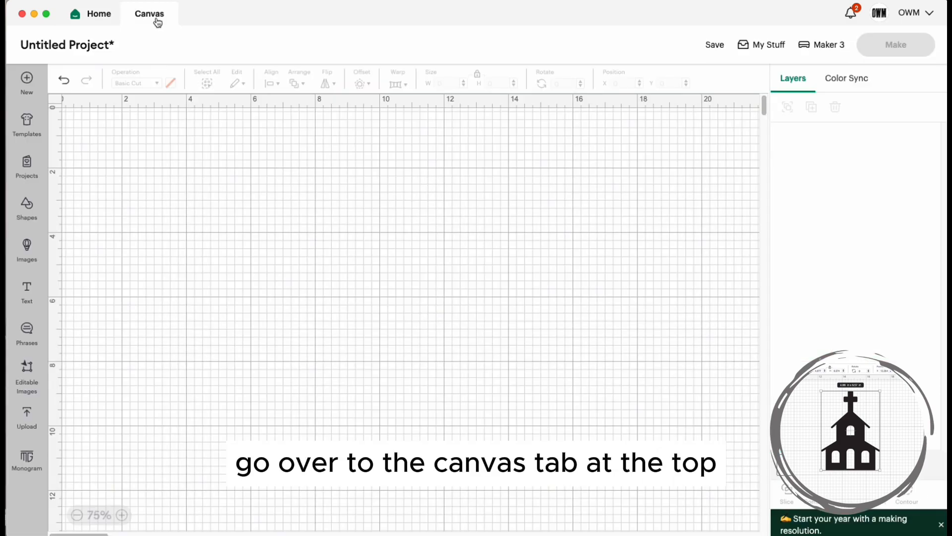
click(27, 211)
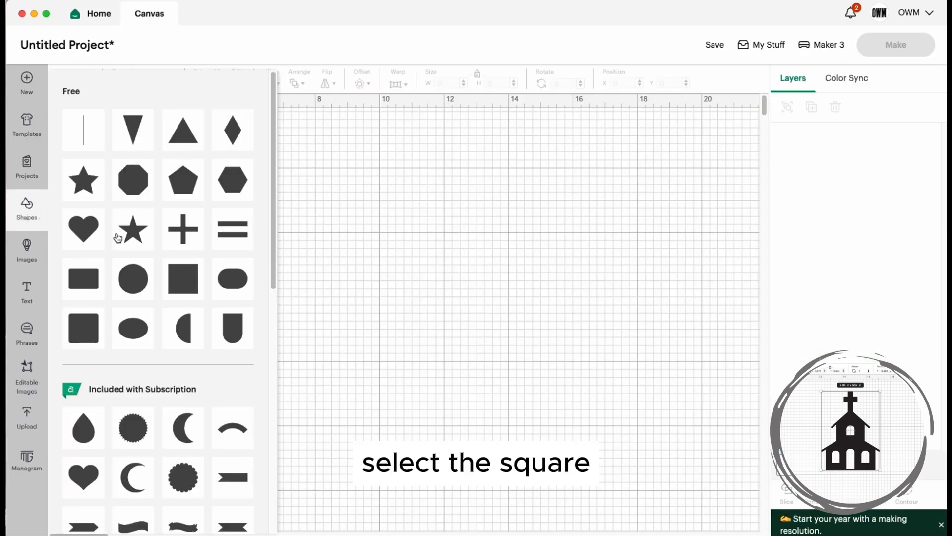
click(180, 282)
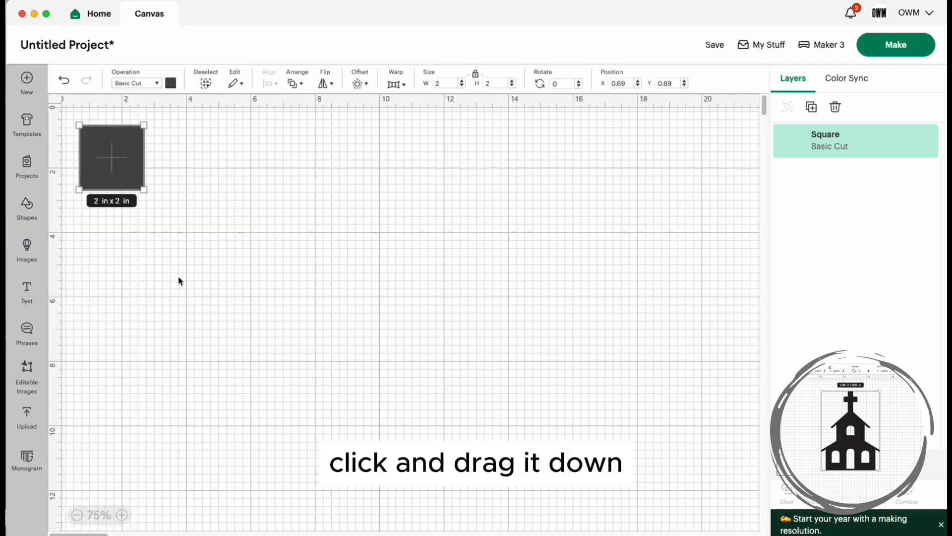
drag(124, 171, 230, 345)
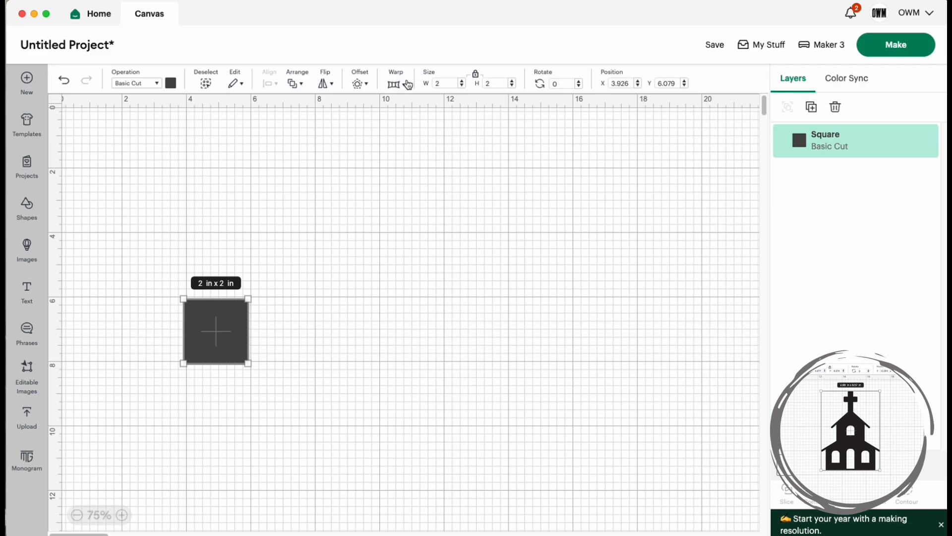
With proportions unlocked, set the square's width to 6 in and stretch its height to about 4.54 in
click(443, 83)
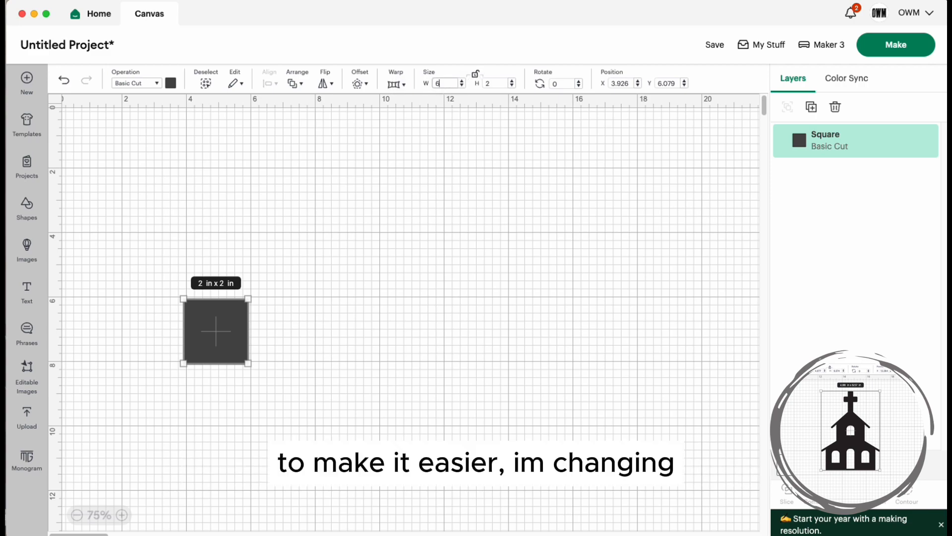
text(6)
key(Return)
drag(304, 293, 305, 251)
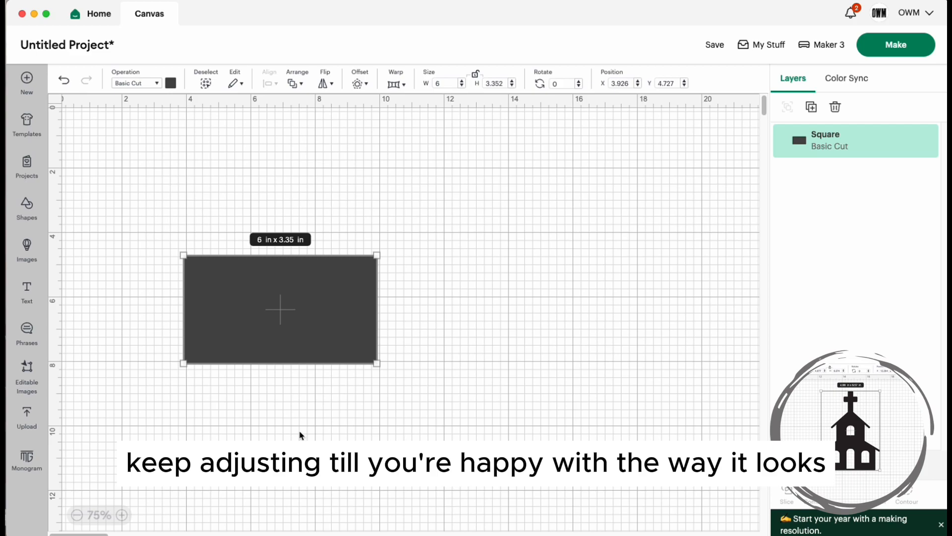
drag(295, 368, 296, 404)
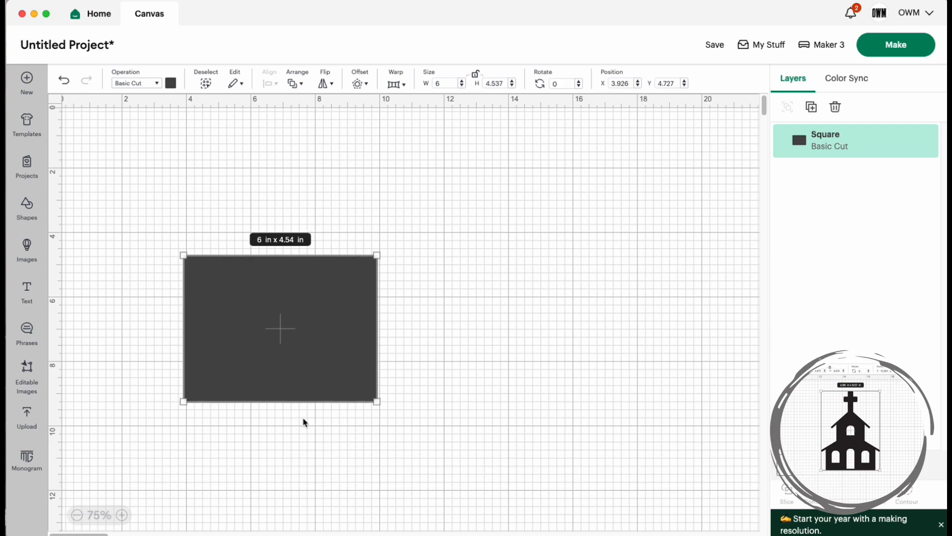
click(118, 329)
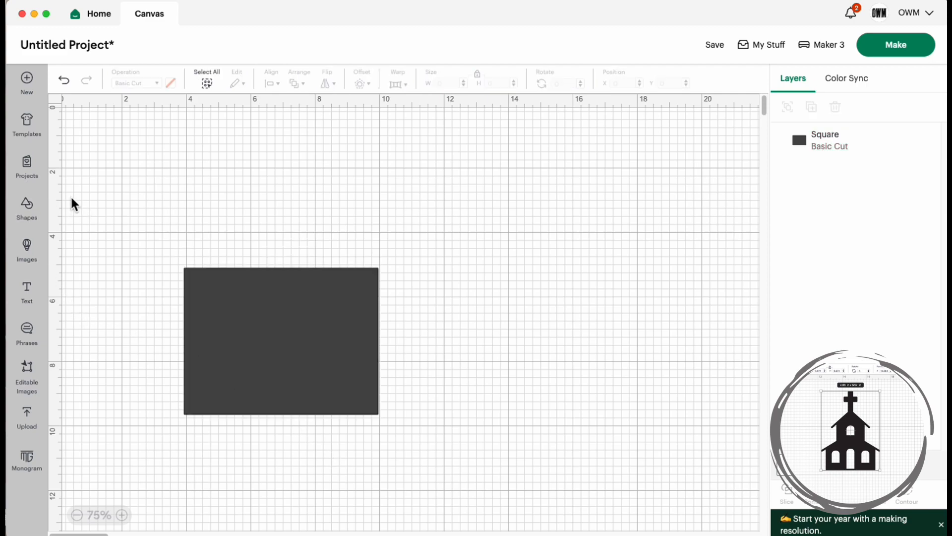
Insert a triangle, set its width to 6 in, and place it on the rectangle's upper edge as a roof
click(24, 213)
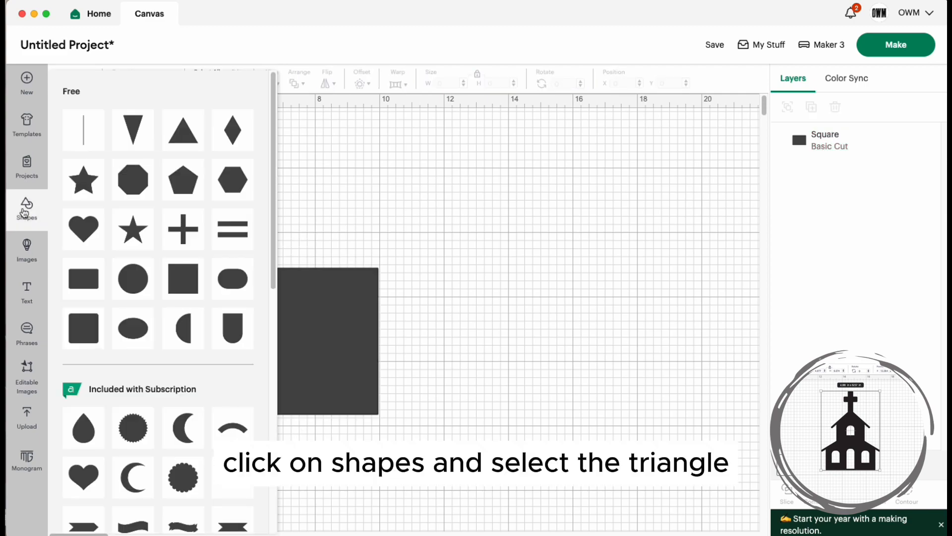
click(184, 141)
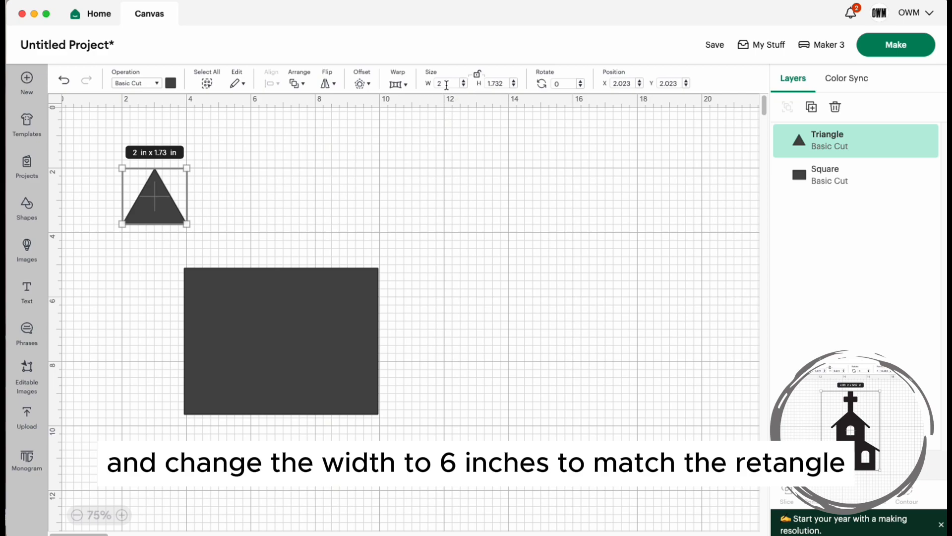
text(6)
key(Return)
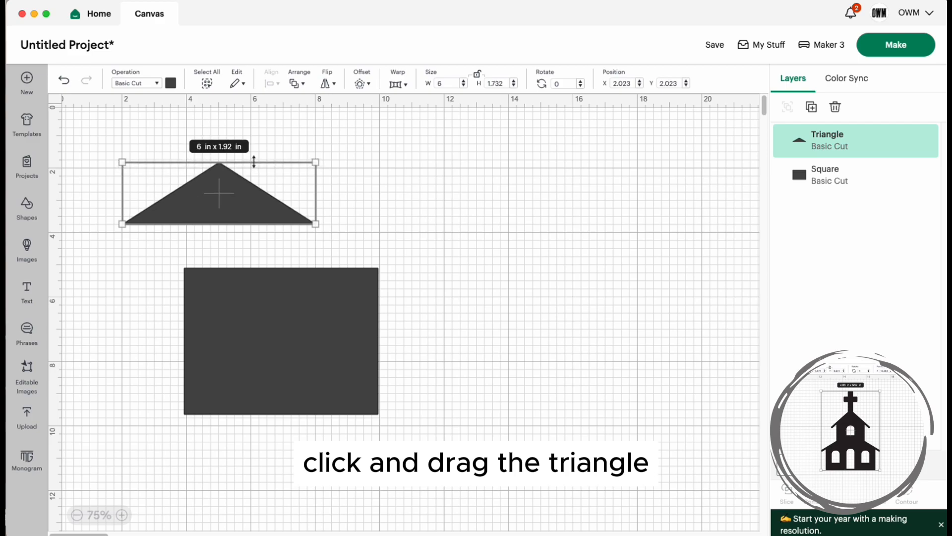
drag(242, 217, 301, 258)
click(472, 301)
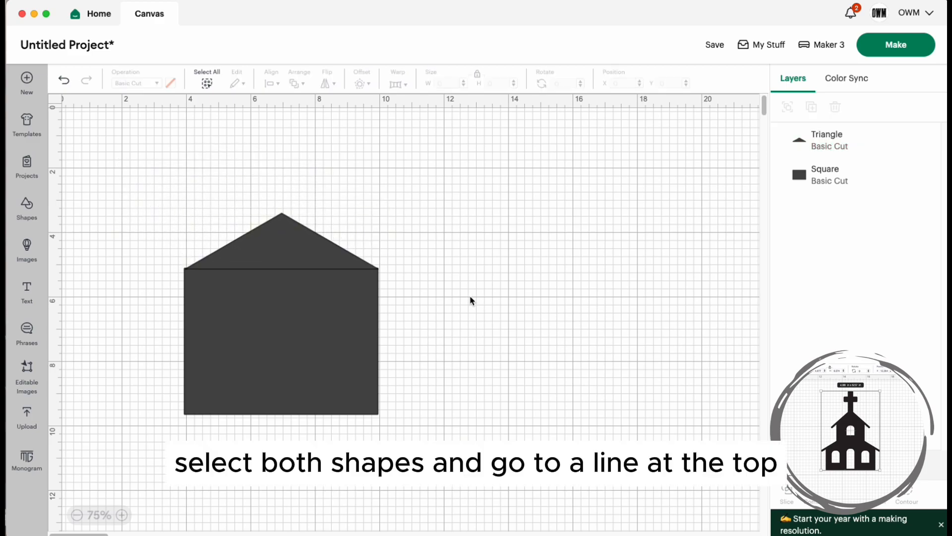
Center the triangle and the rectangle horizontally on each other
drag(435, 305, 164, 203)
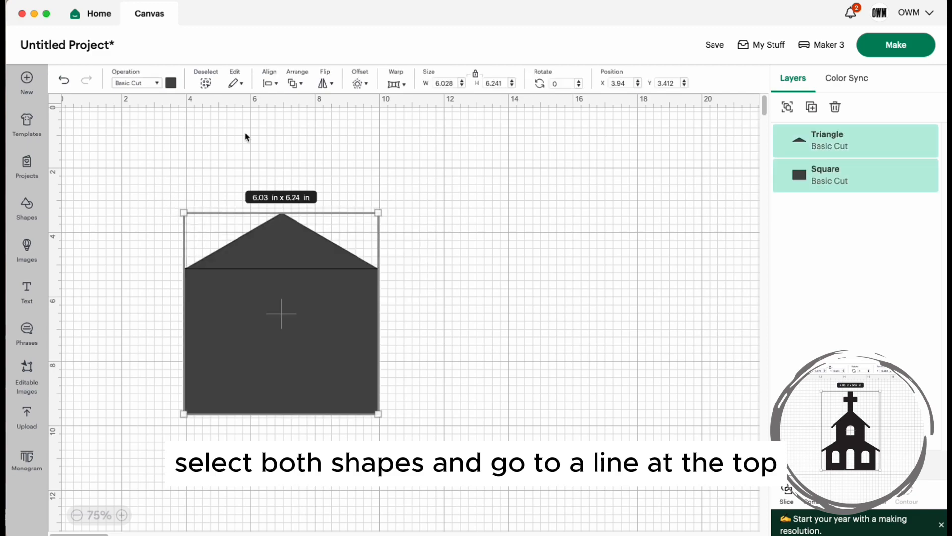
click(270, 84)
click(298, 148)
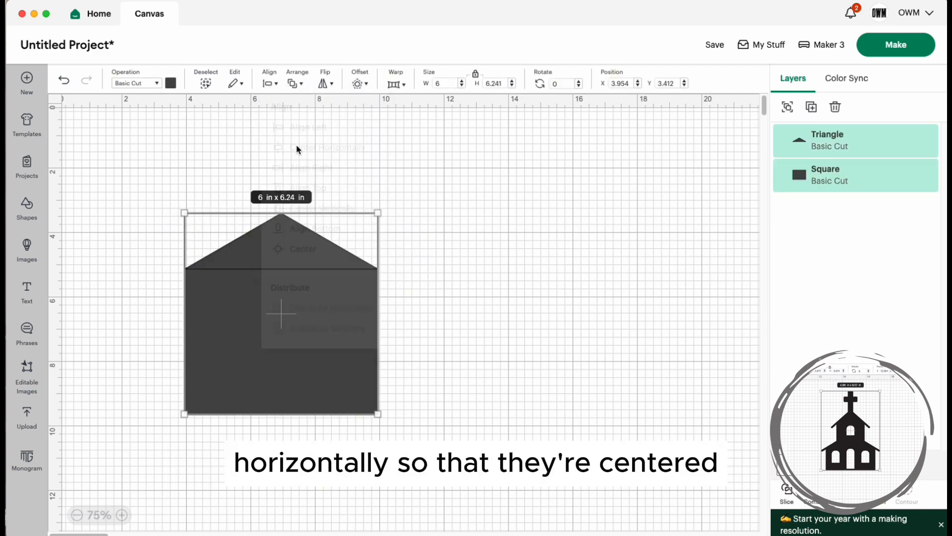
click(454, 315)
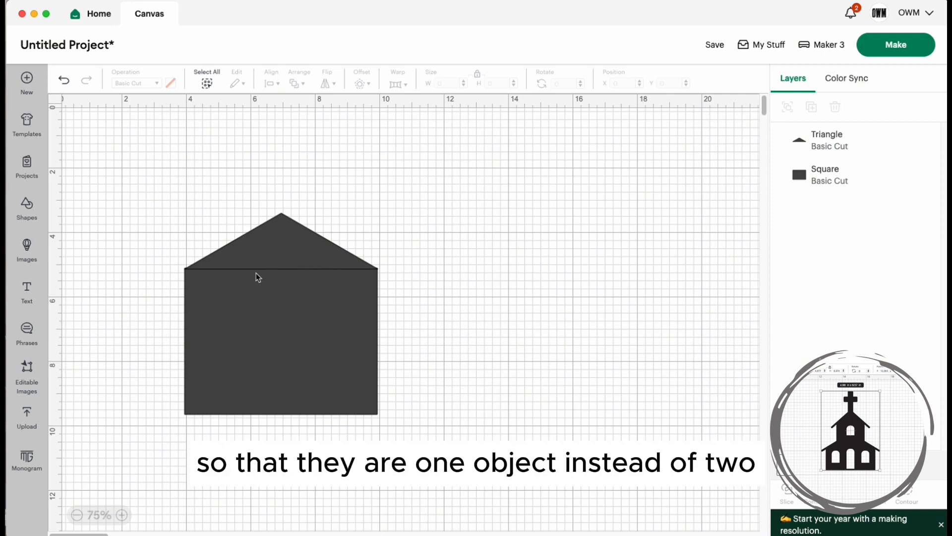
Try the Unite option on the triangle and rectangle, and undo it
click(821, 141)
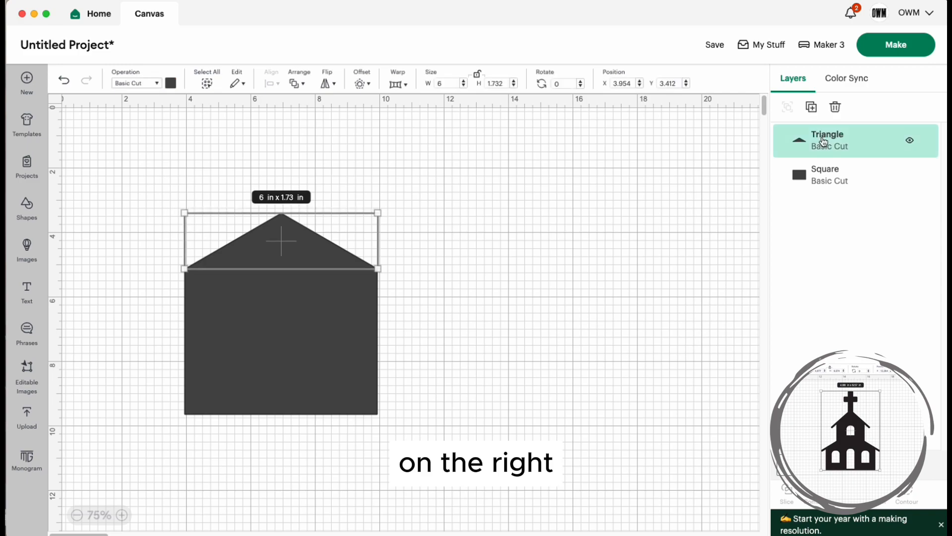
click(829, 177)
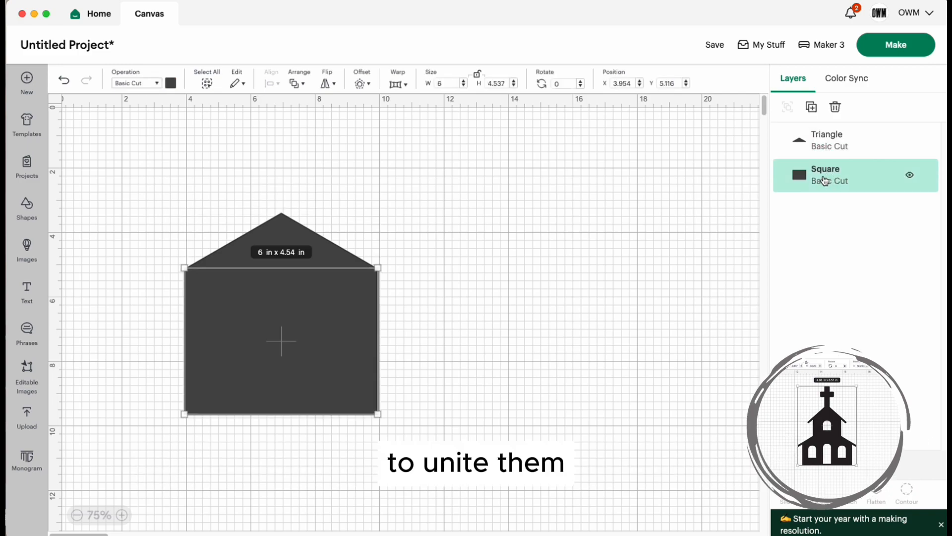
click(439, 327)
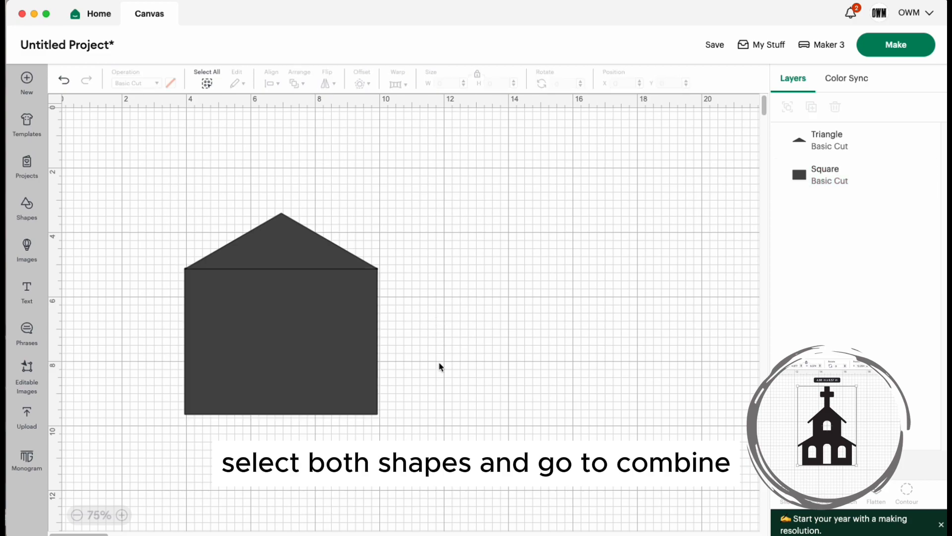
drag(427, 442, 157, 214)
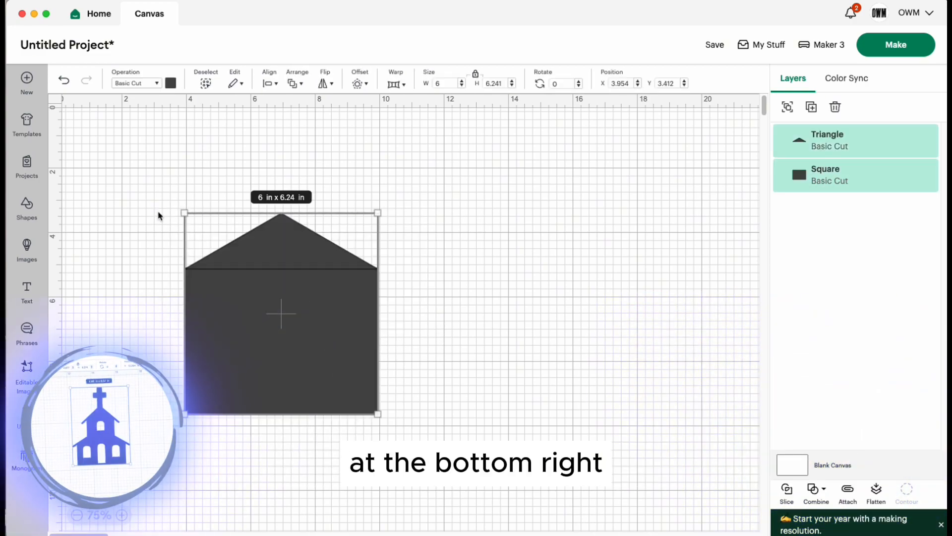
click(812, 491)
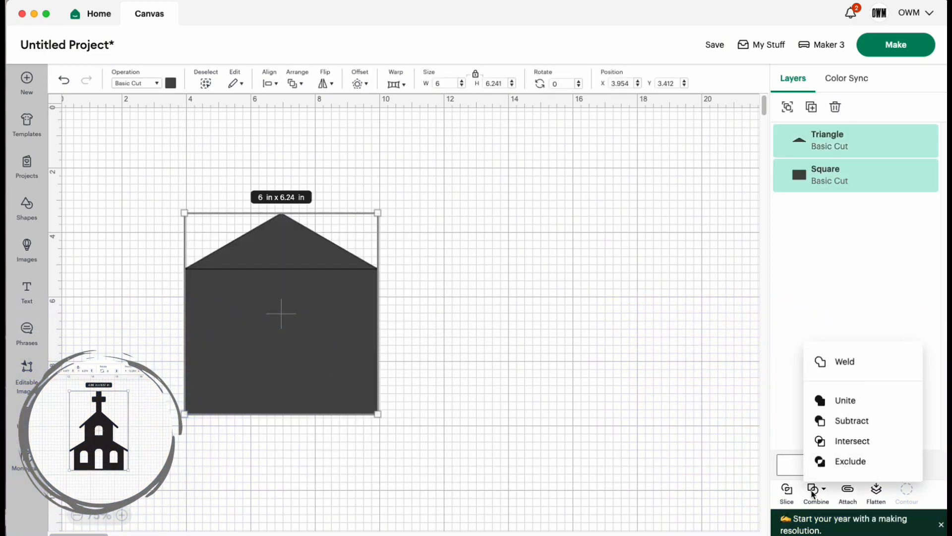
click(847, 402)
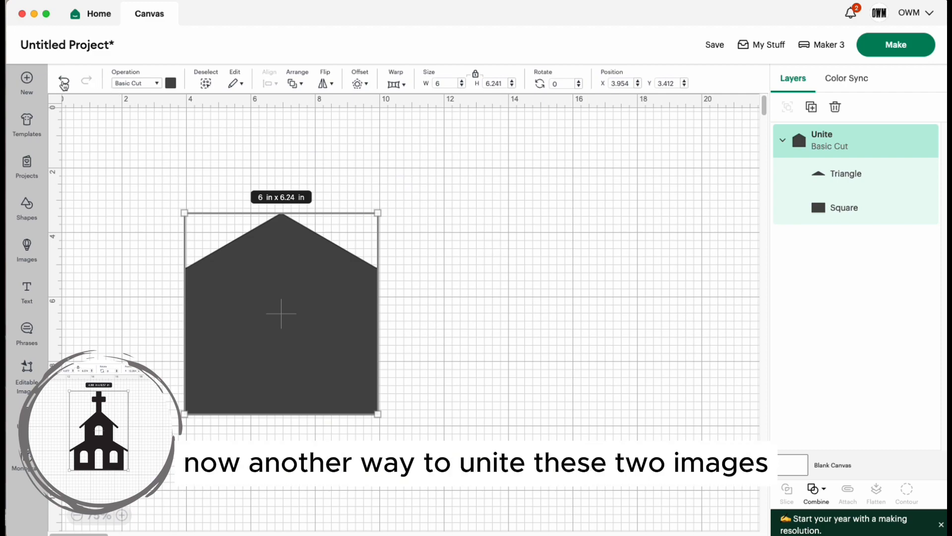
click(63, 81)
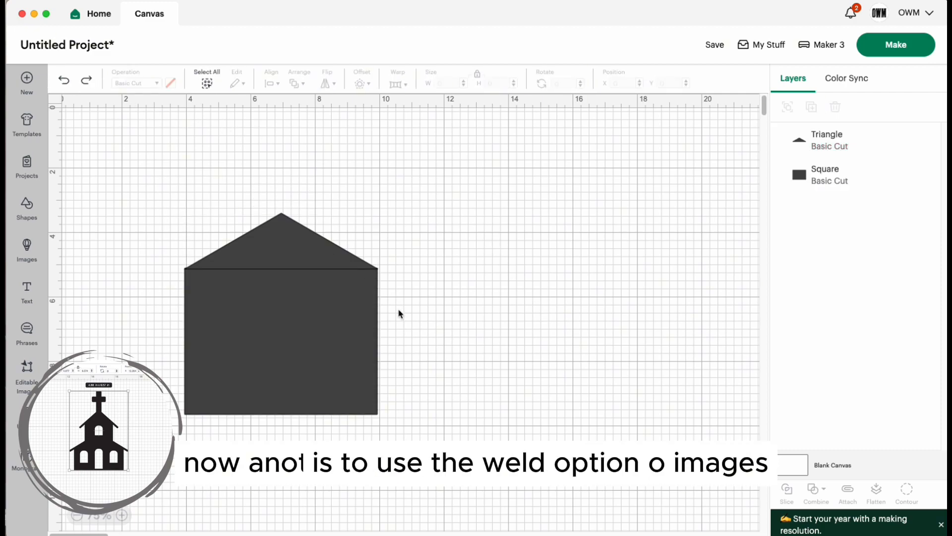
Try the Weld option on the triangle and rectangle, inspect the resulting layer, and undo the weld
drag(425, 425, 176, 201)
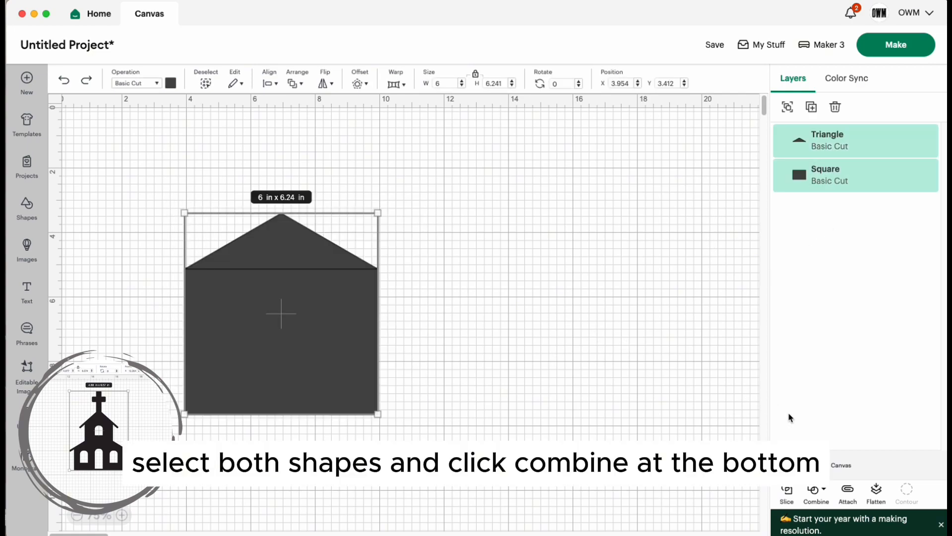
click(821, 495)
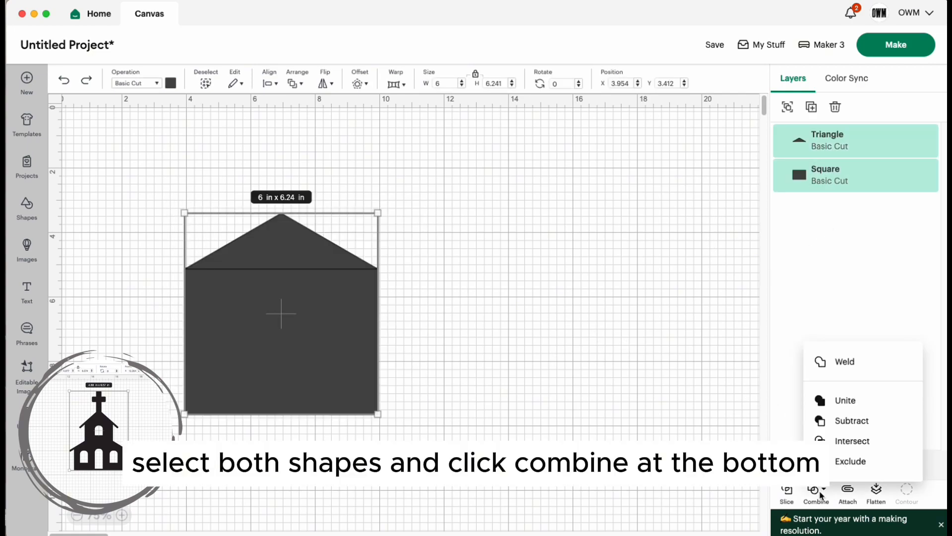
click(852, 361)
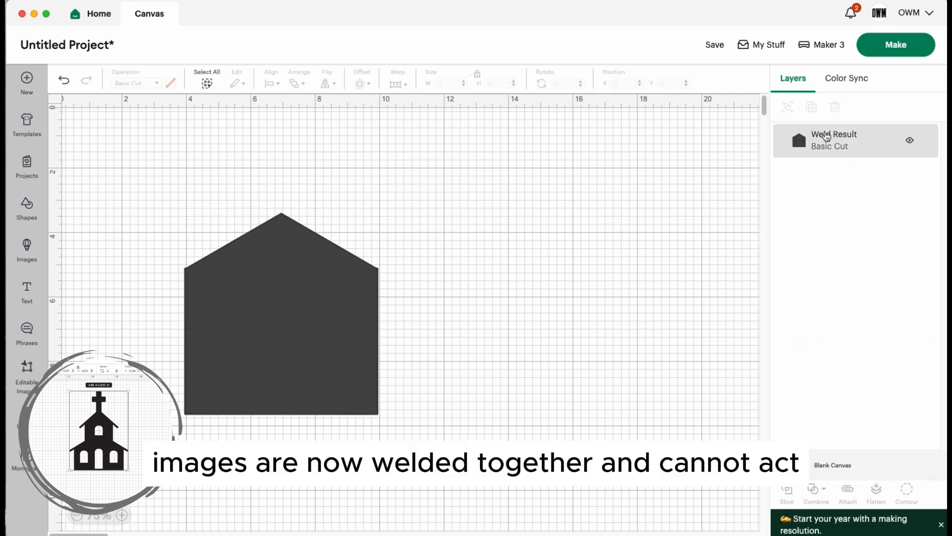
click(826, 137)
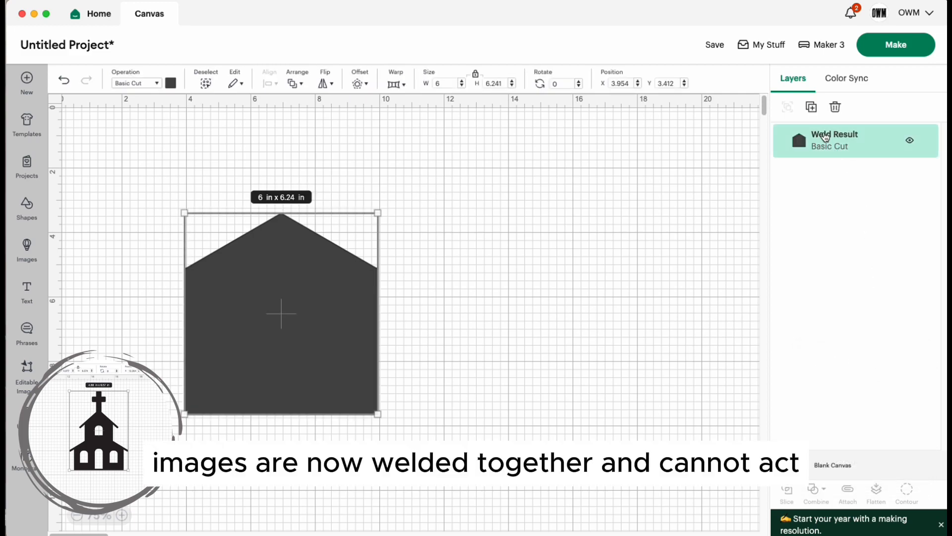
click(63, 80)
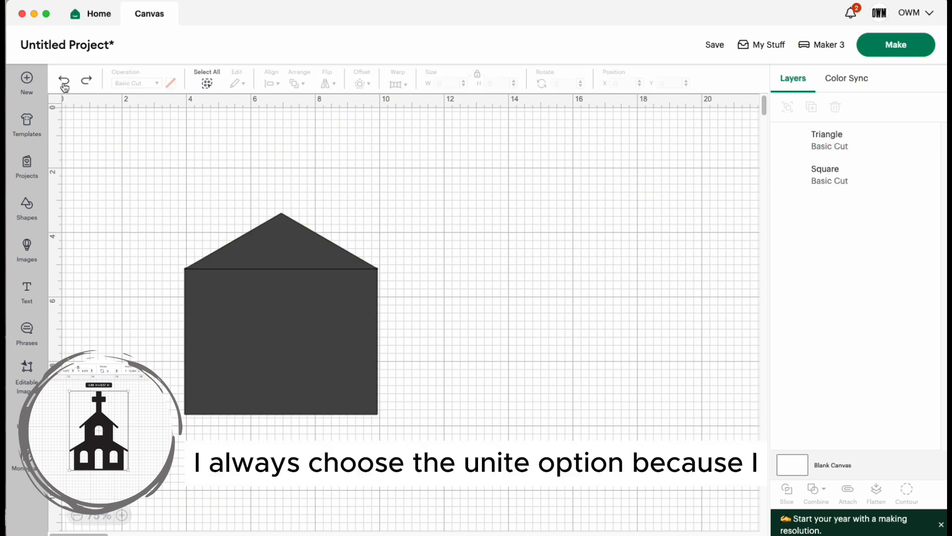
Combine the triangle and rectangle into one house shape with Unite, keeping both shapes editable
drag(413, 429, 160, 177)
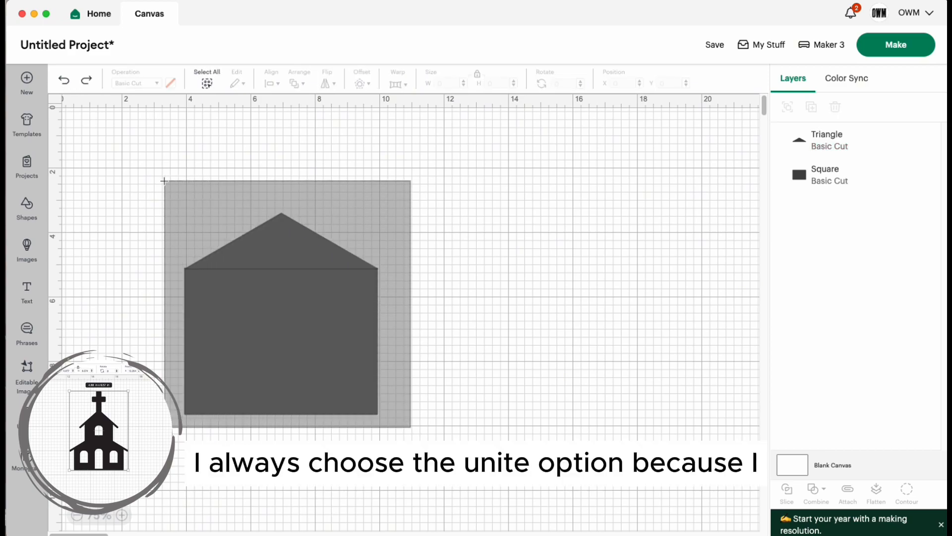
click(807, 491)
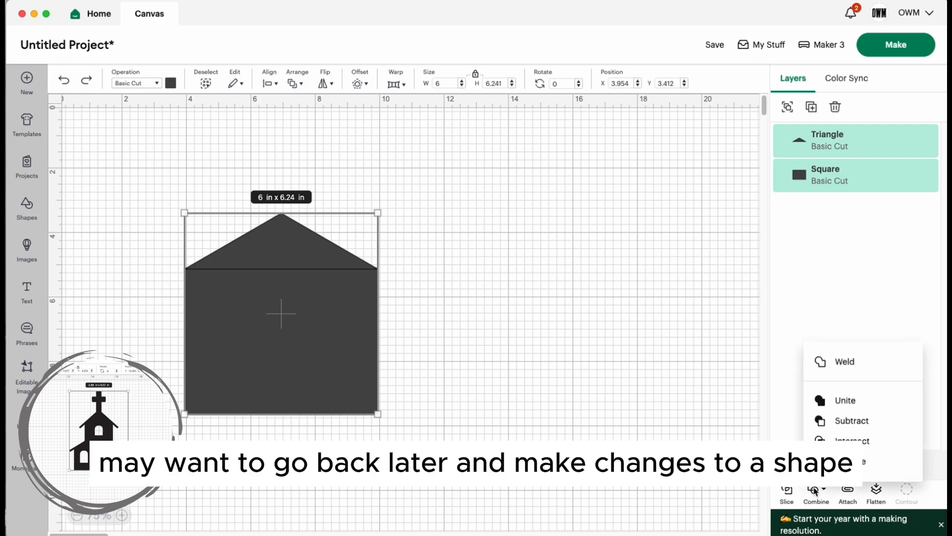
click(841, 399)
click(64, 81)
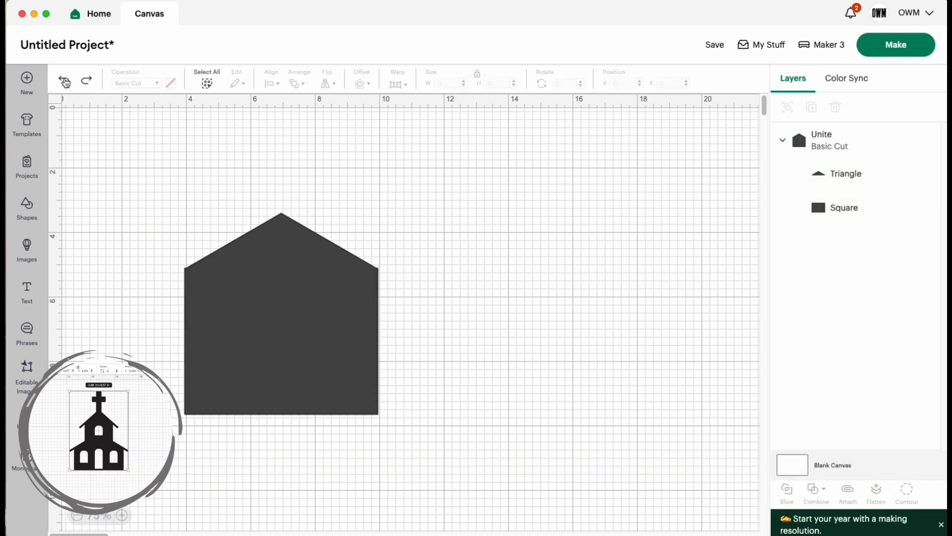
Move the united house shape down to about X 4.05, Y 4.47 to free space above it
click(291, 319)
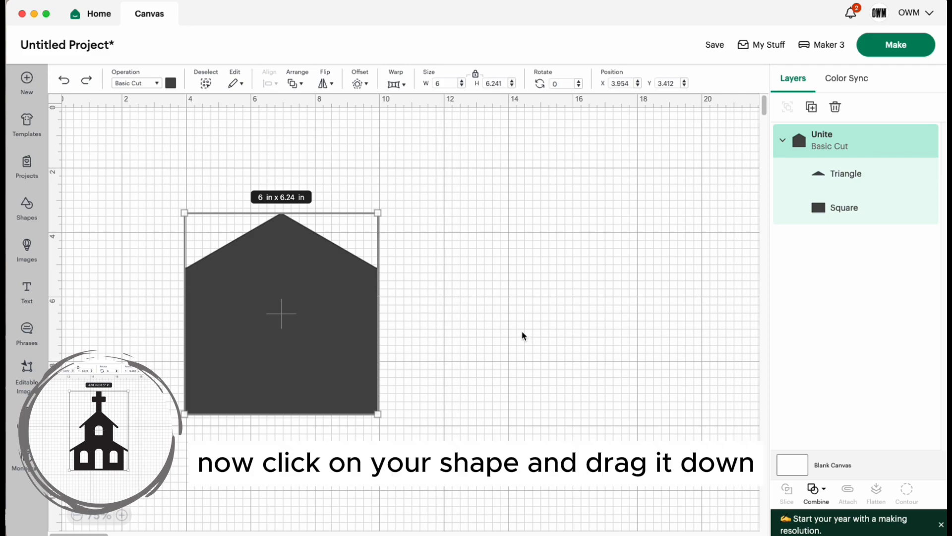
drag(319, 330, 321, 364)
click(427, 365)
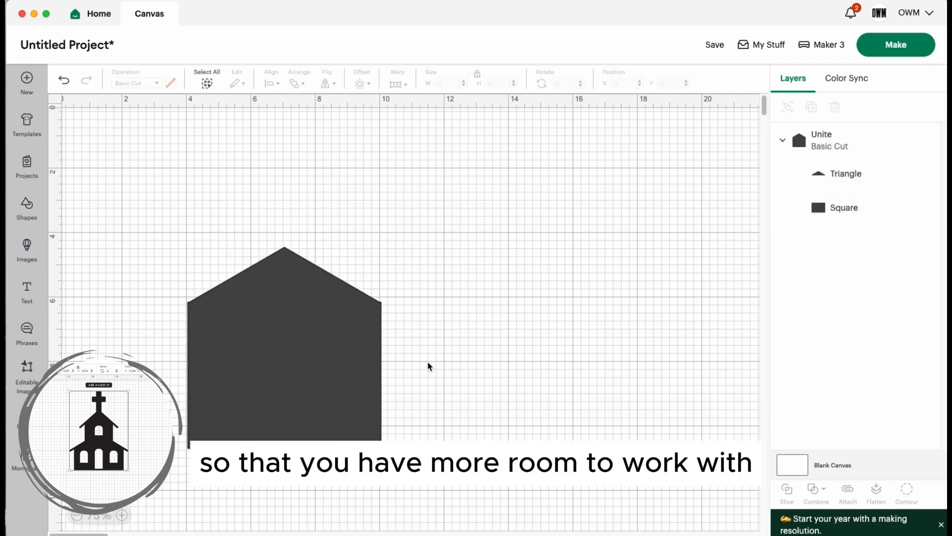
Duplicate the united house shape, scale the copy down to about 4 in wide, and place it overlapping the original's roof as an upper tier
right_click(331, 377)
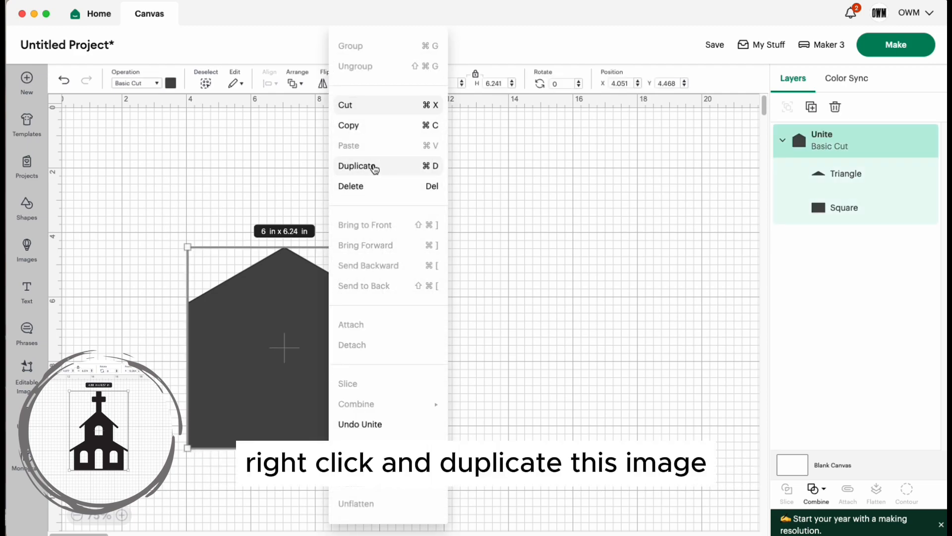
click(375, 169)
drag(227, 332, 298, 287)
drag(396, 143, 344, 197)
drag(294, 310, 307, 274)
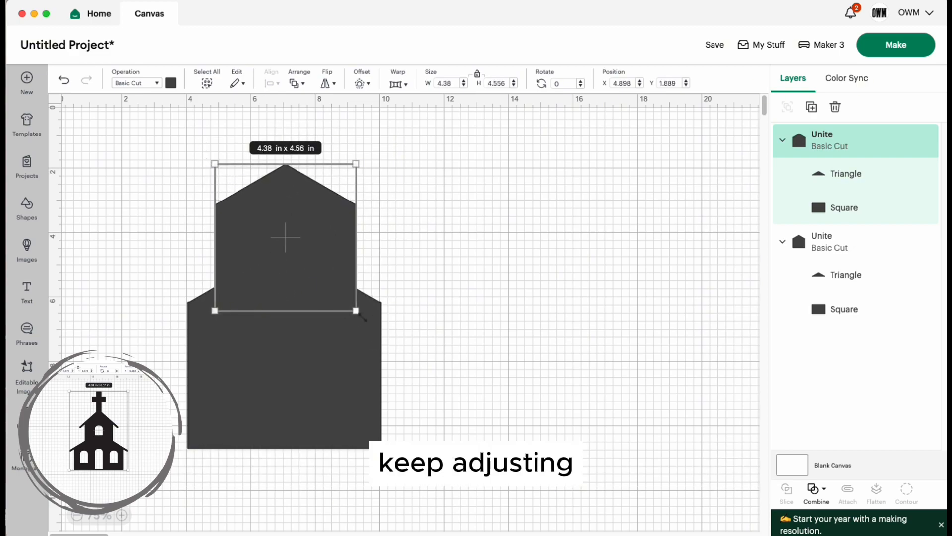
drag(355, 163, 344, 176)
drag(308, 270, 314, 260)
click(496, 345)
Center the upper and lower house shapes on each other horizontally
drag(446, 386, 139, 183)
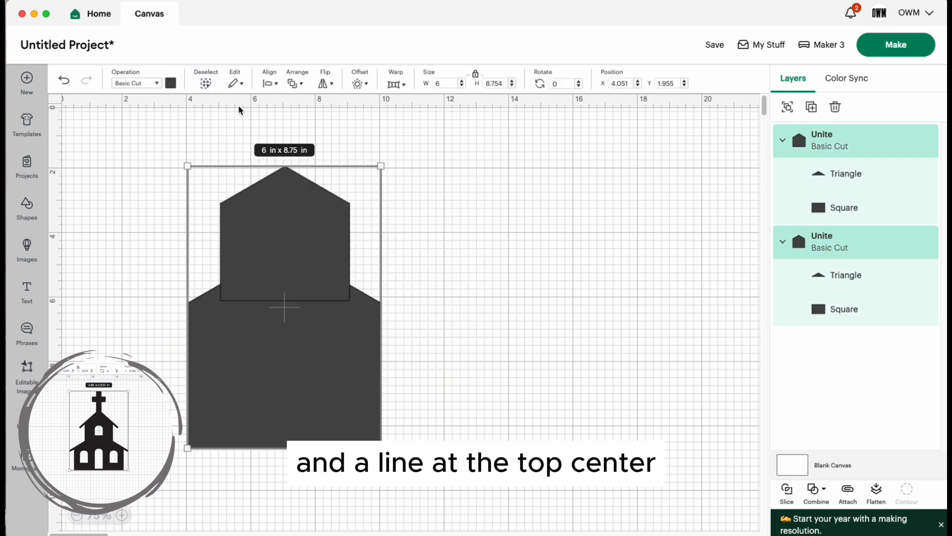
click(269, 84)
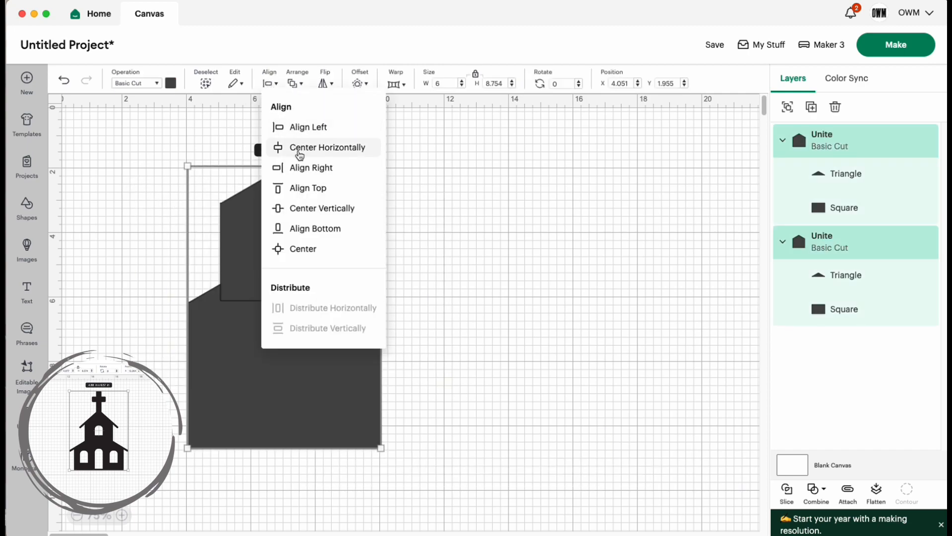
click(300, 155)
click(449, 271)
Combine the two stacked house shapes into one church body with Unite
drag(431, 395, 173, 169)
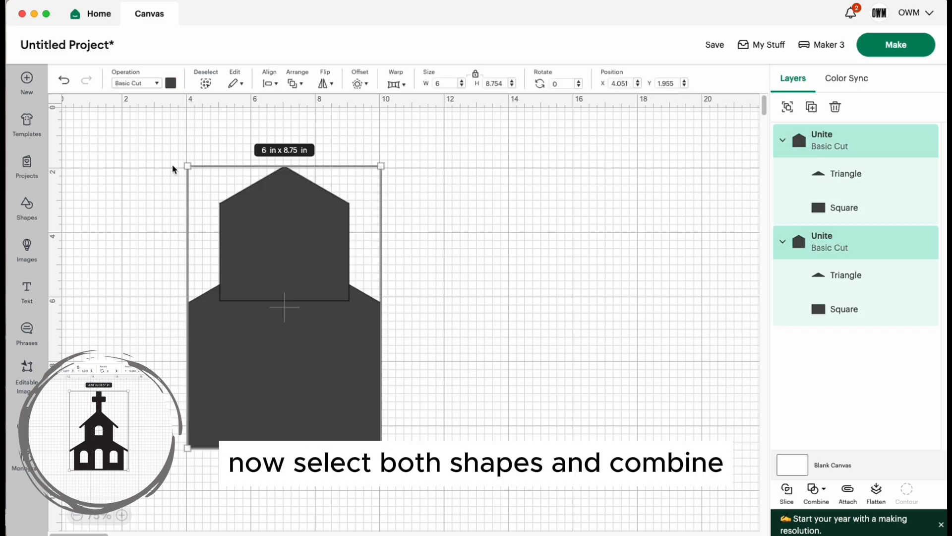
click(822, 493)
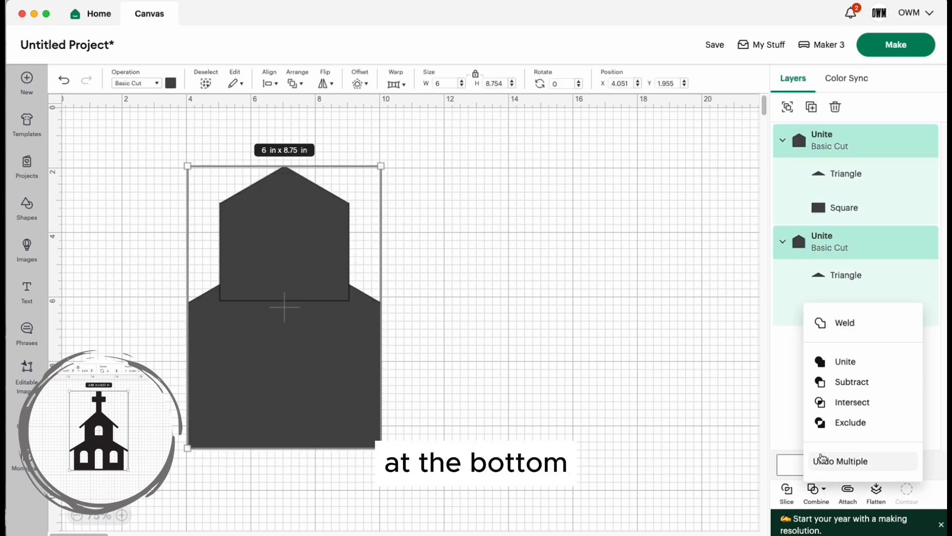
click(850, 362)
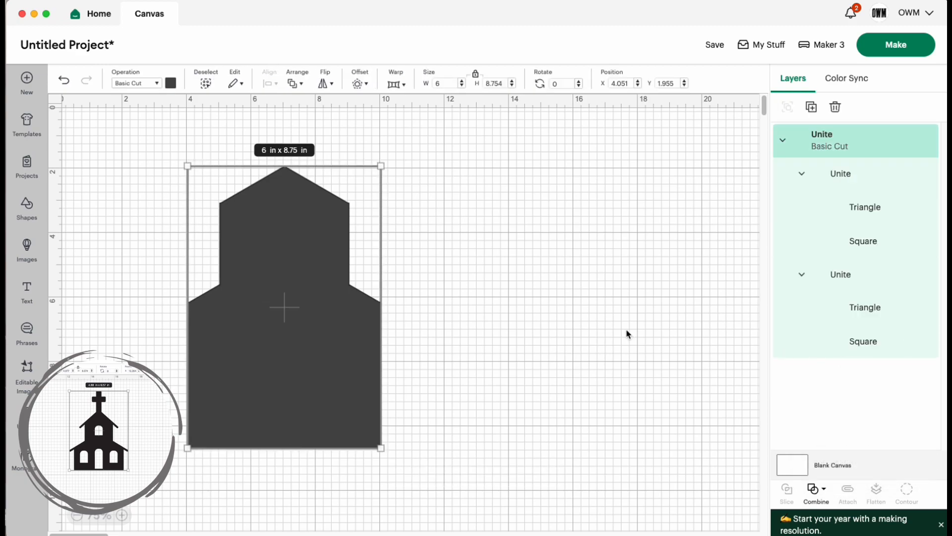
click(418, 373)
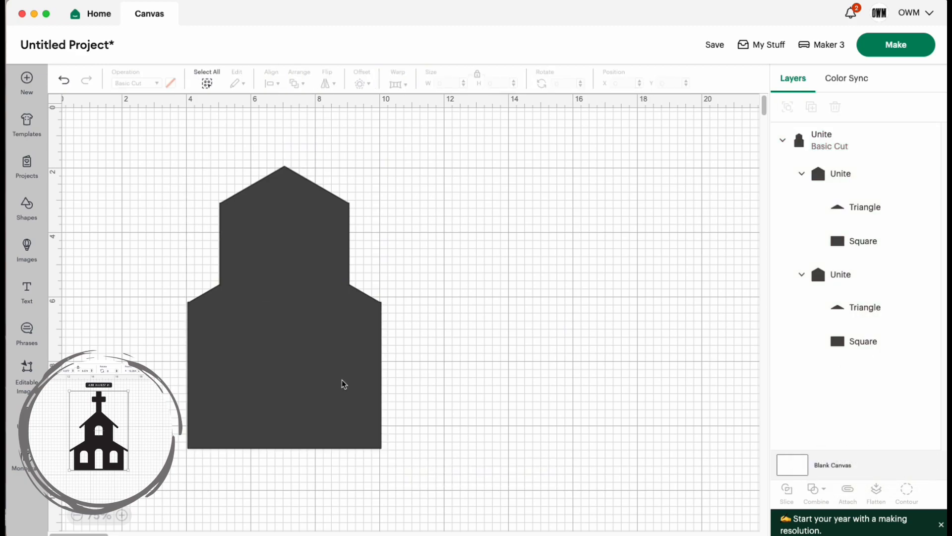
Insert a pennant shape and flip it vertically so its rounded end points up
click(26, 214)
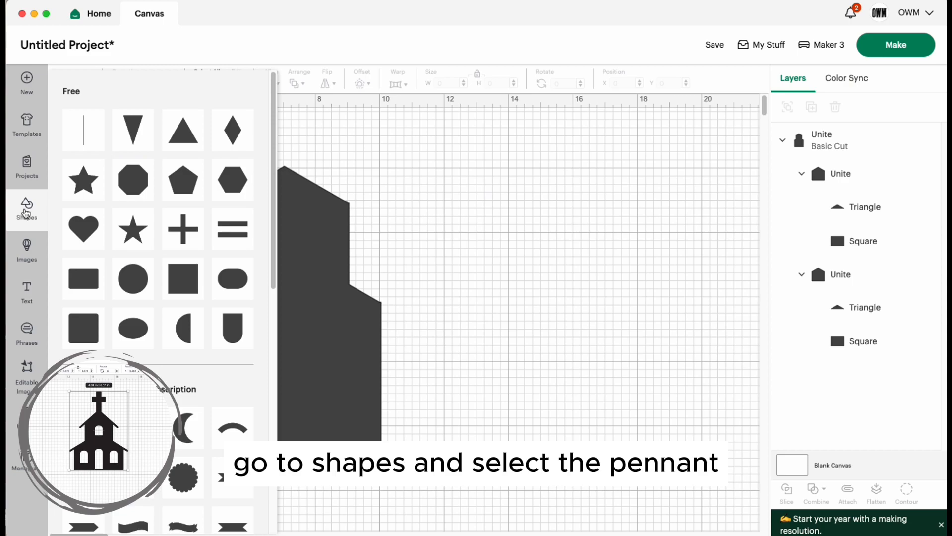
click(230, 333)
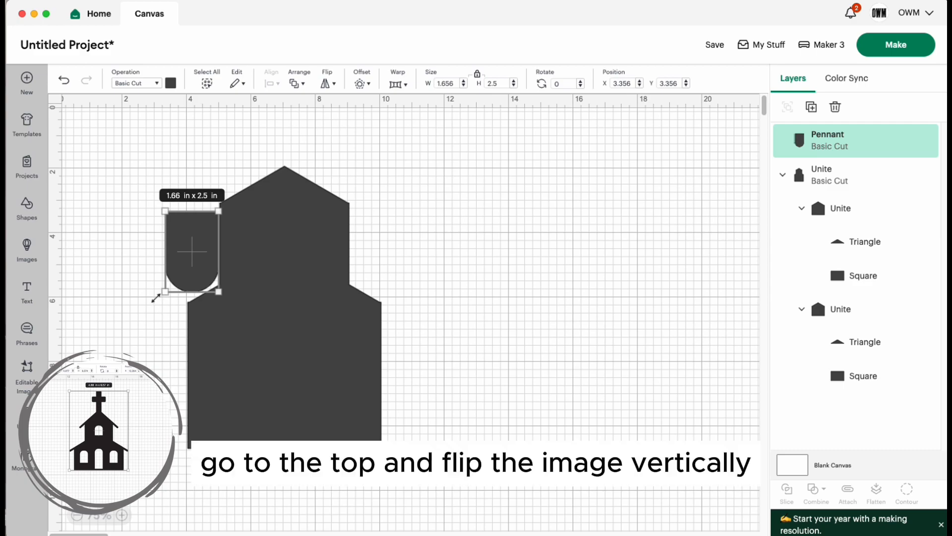
click(329, 83)
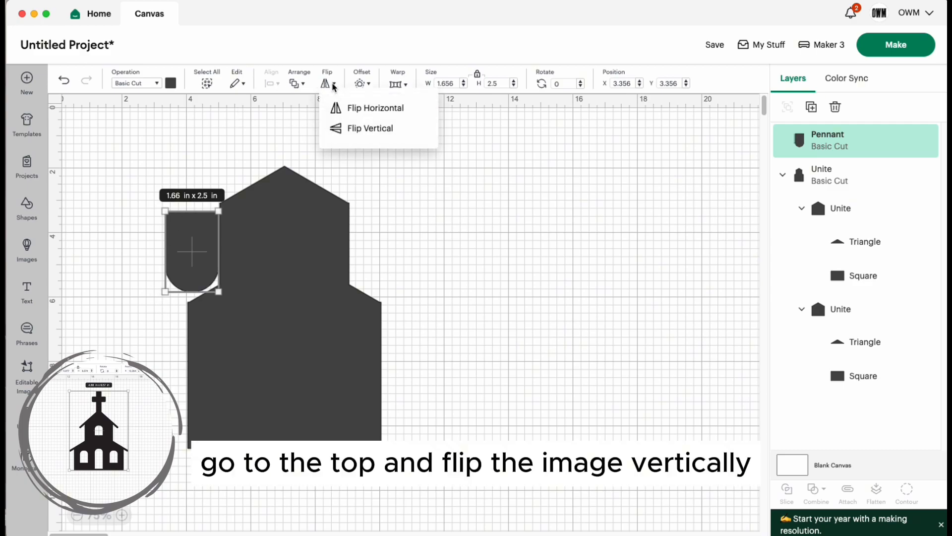
click(344, 129)
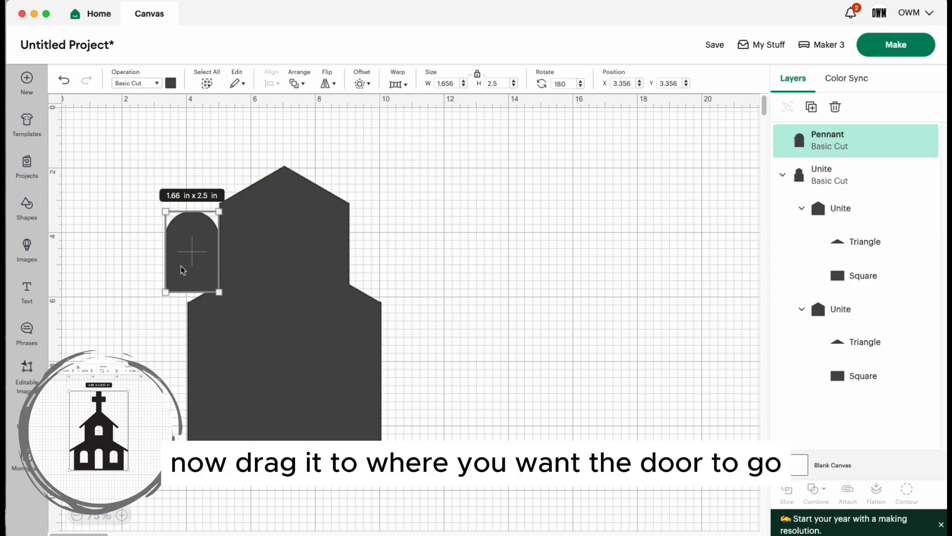
Move the pennant to the lower middle of the church body as a door and center both shapes horizontally
drag(195, 262, 293, 415)
drag(443, 415, 161, 256)
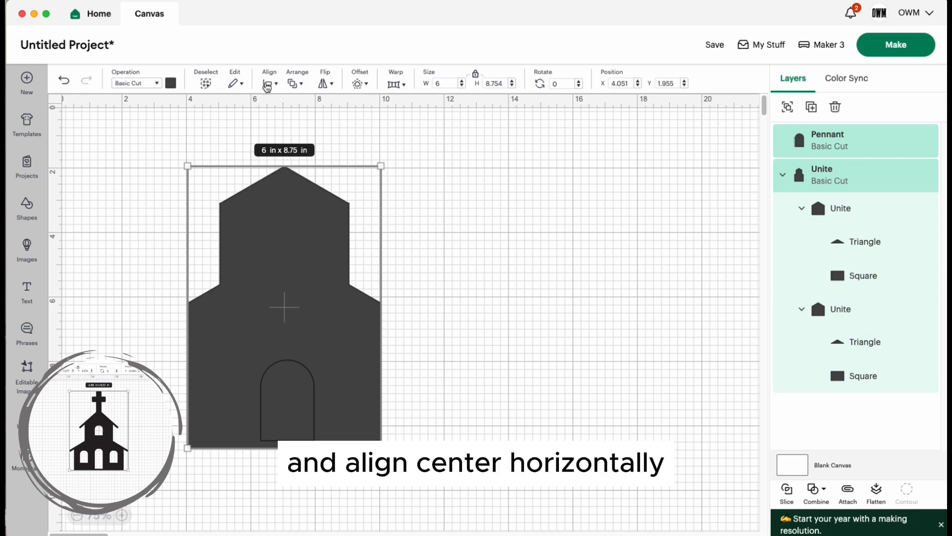
click(268, 84)
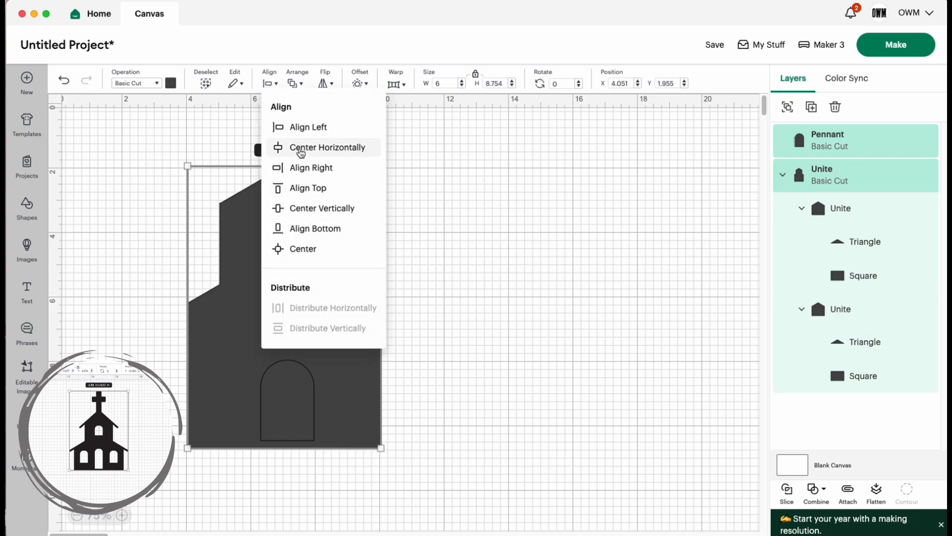
click(300, 147)
click(436, 393)
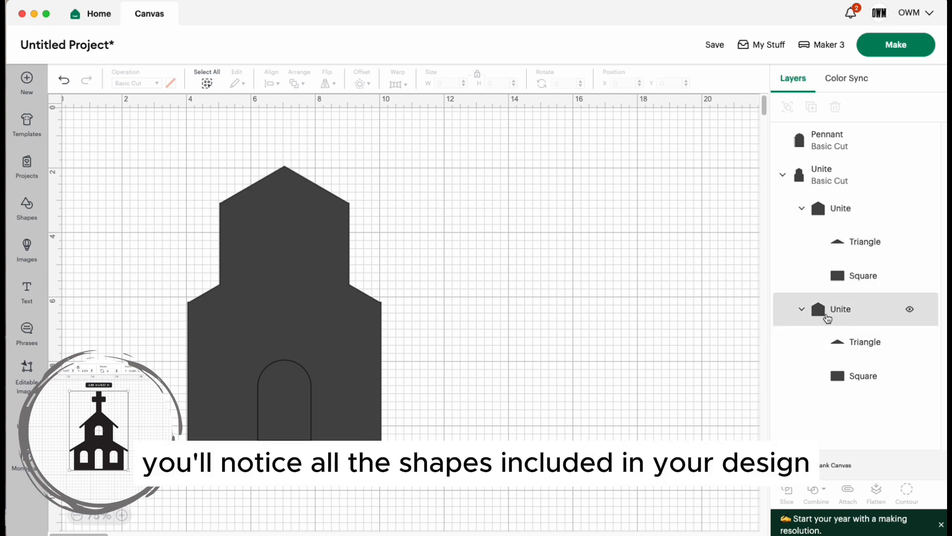
Collapse the nested Unite groups in the layer list, and expand them again
click(801, 312)
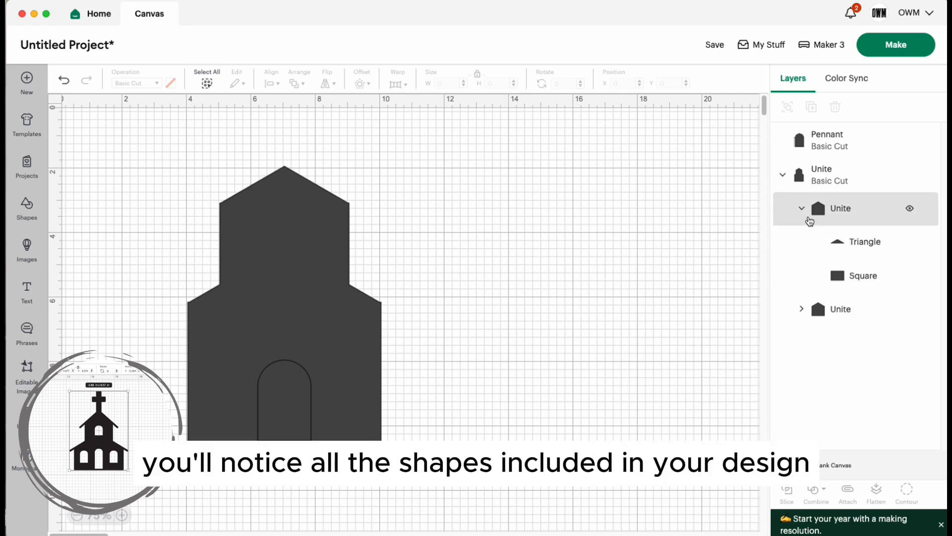
click(803, 209)
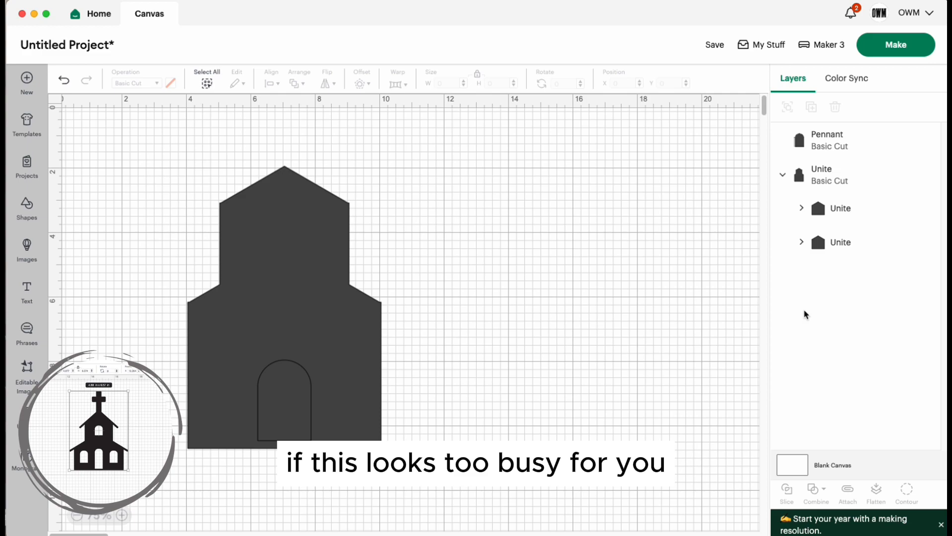
click(784, 175)
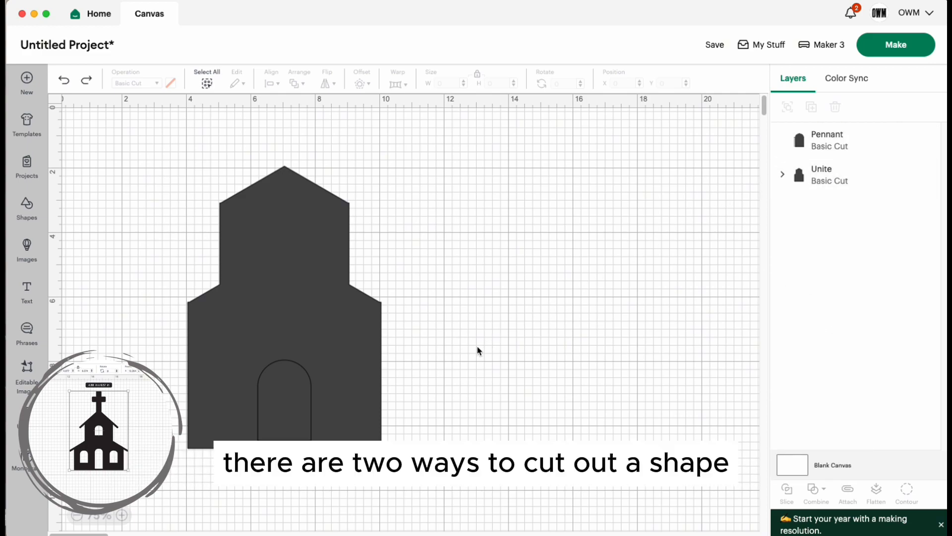
click(783, 175)
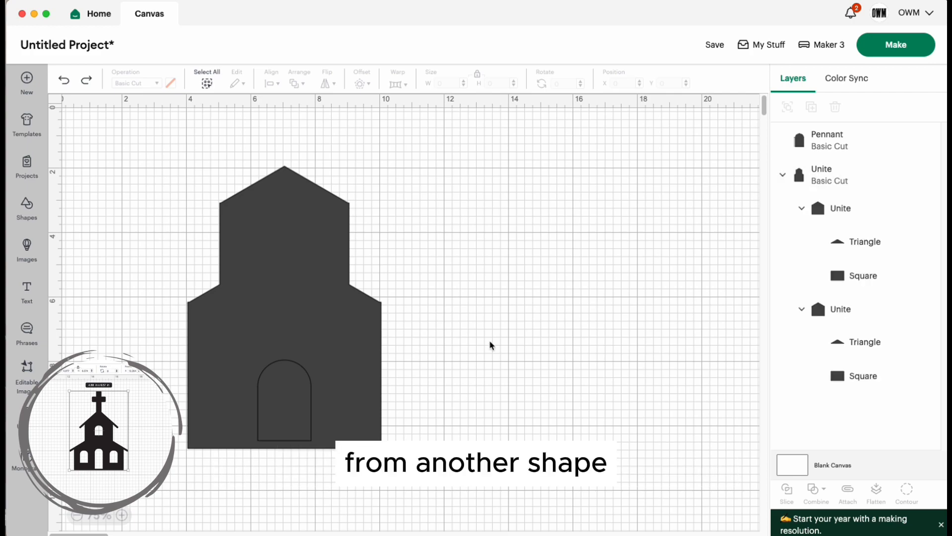
Try cutting out the door with Slice, move the sliced church aside to check the opening, and undo the slice
drag(463, 436, 211, 309)
click(787, 491)
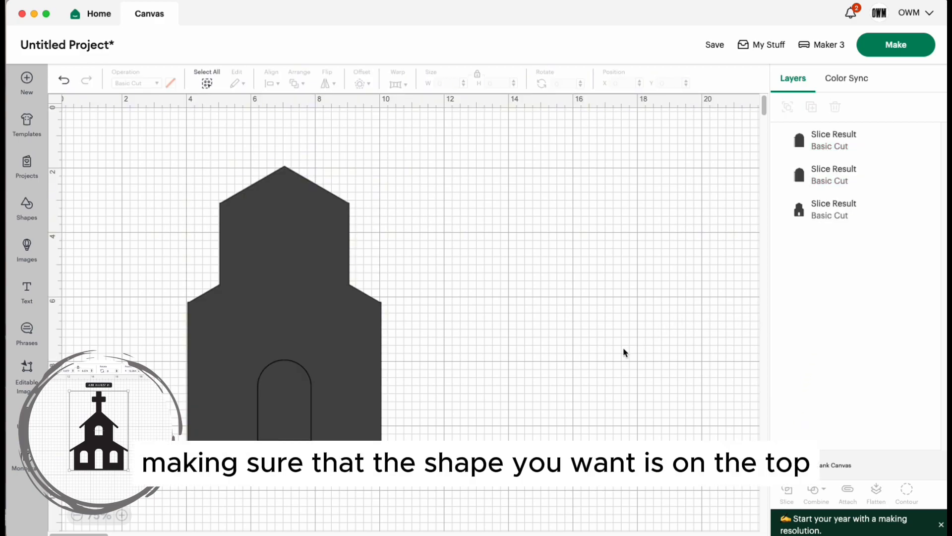
click(832, 213)
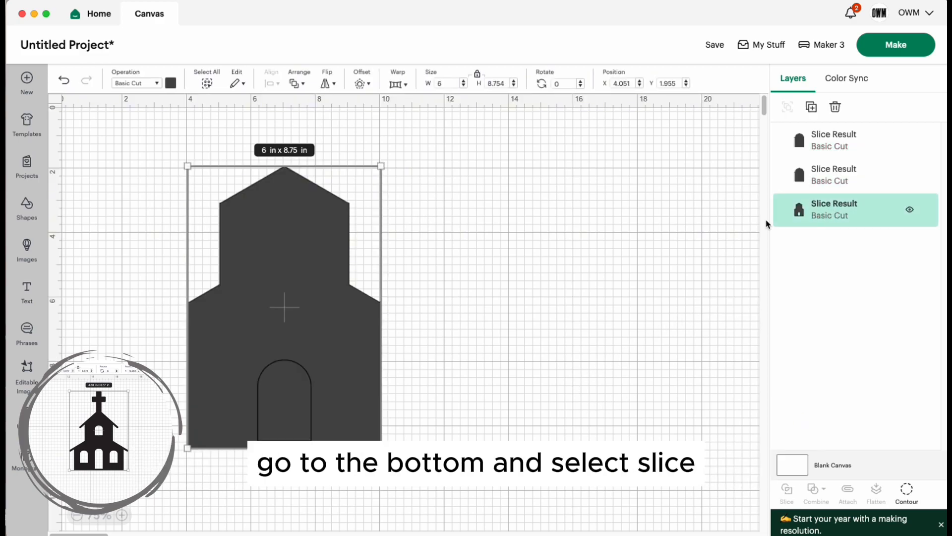
drag(298, 358, 435, 361)
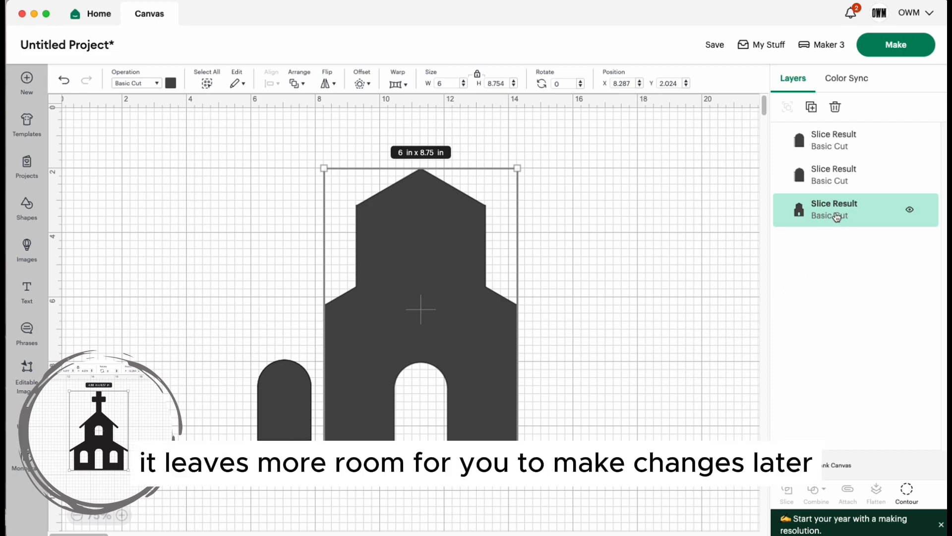
key(super+z)
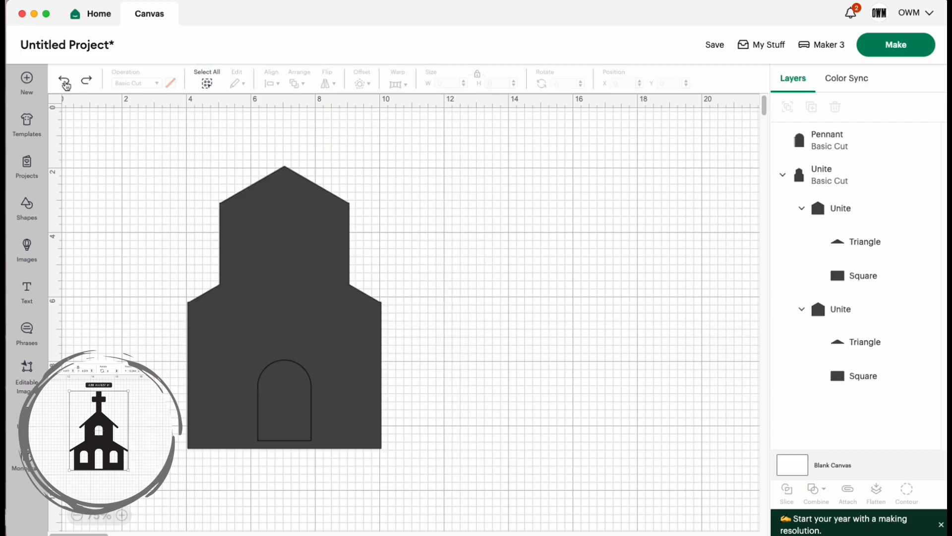
Subtract the pennant door from the church body and move the result to about X 3.62, Y 1.58
drag(398, 475, 177, 356)
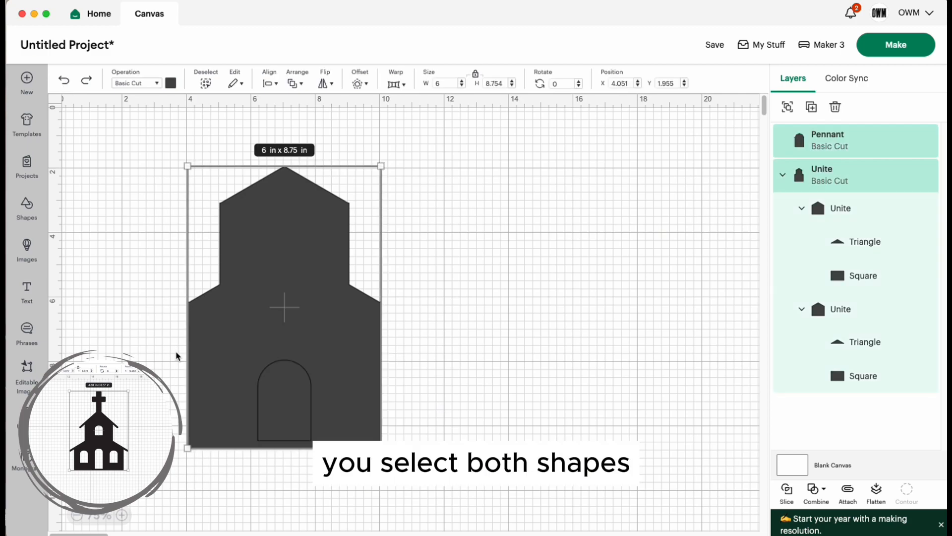
click(817, 492)
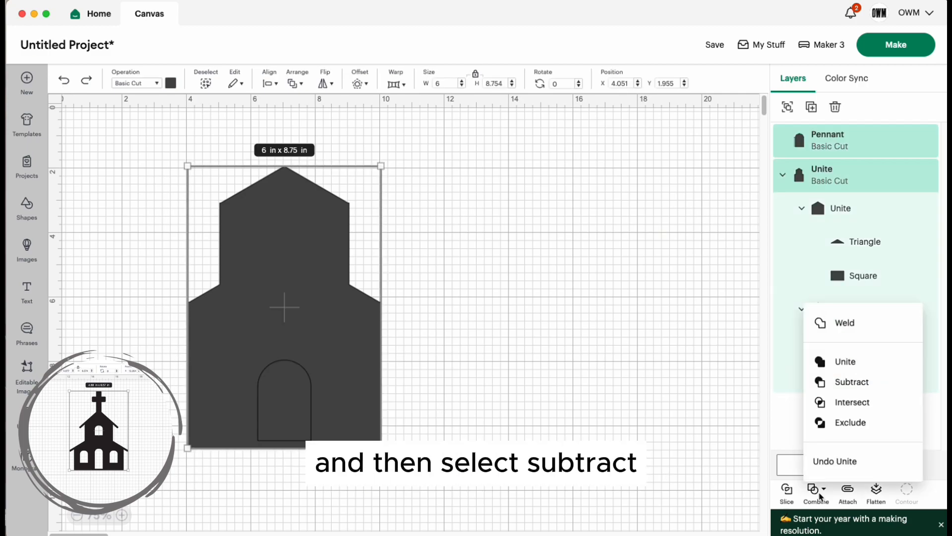
click(851, 382)
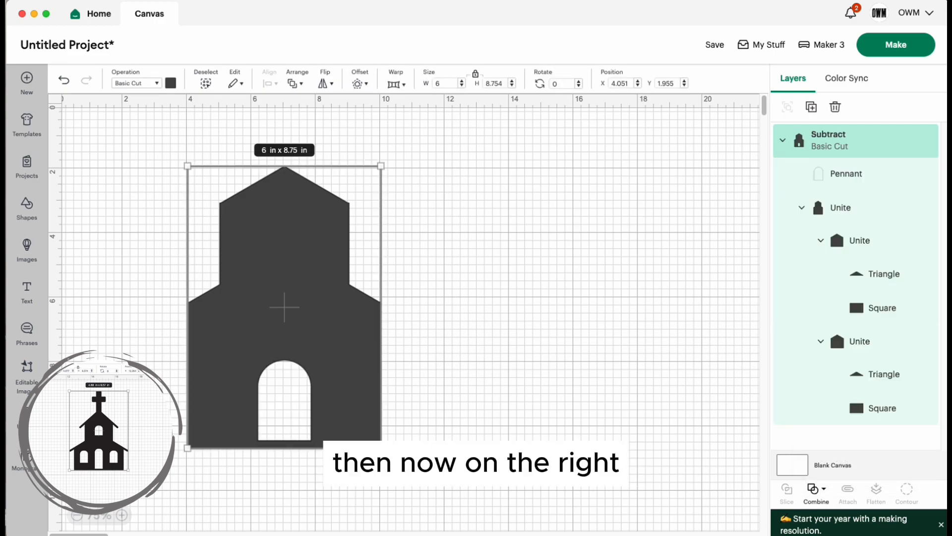
click(496, 364)
mouse_move(334, 372)
mouse_down()
mouse_move(504, 378)
mouse_move(323, 359)
mouse_up()
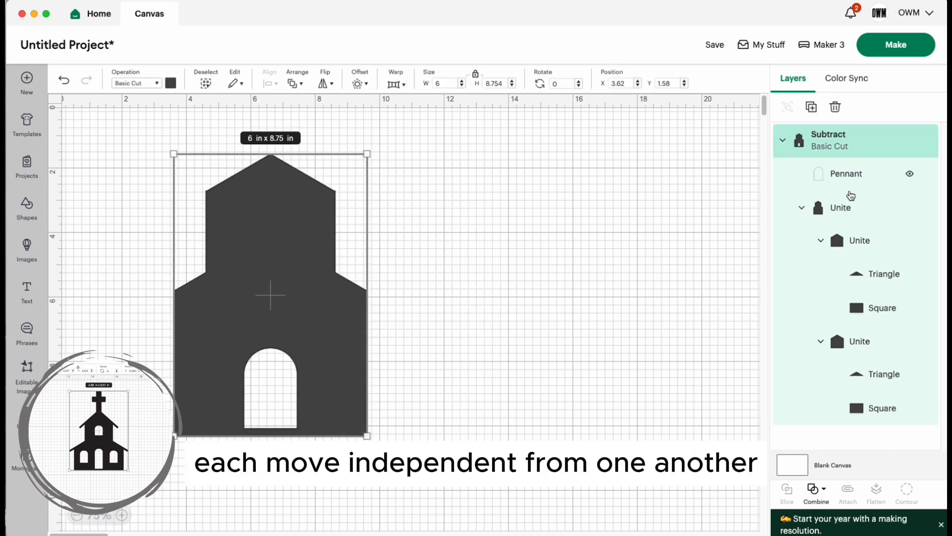
Select the Pennant, Unite, Triangle and Square layers inside the Subtract group one after another to inspect the editable parts
click(848, 177)
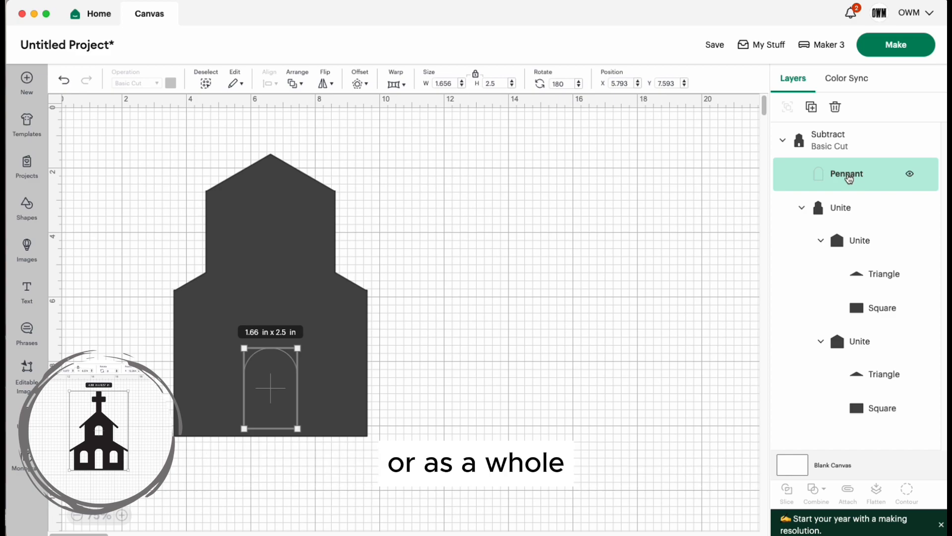
click(847, 212)
click(857, 240)
click(874, 275)
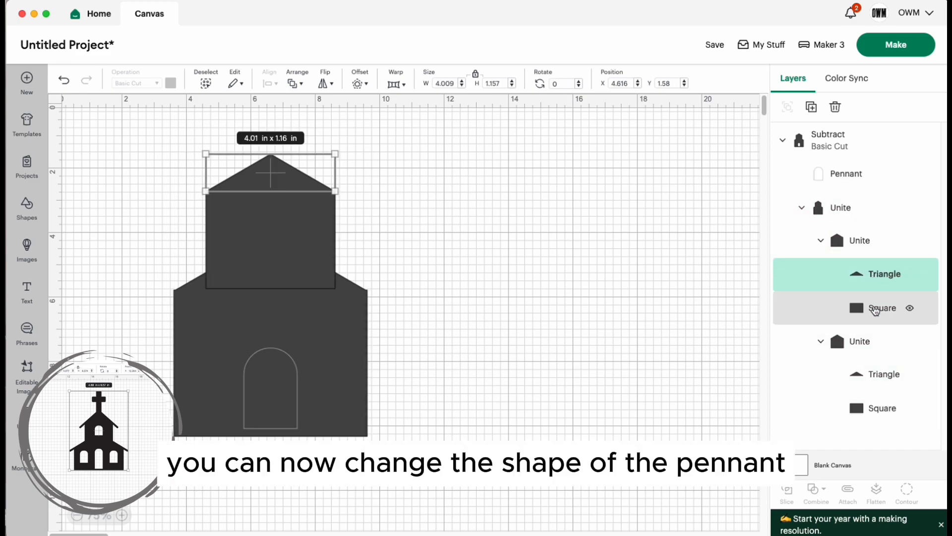
click(874, 307)
click(597, 205)
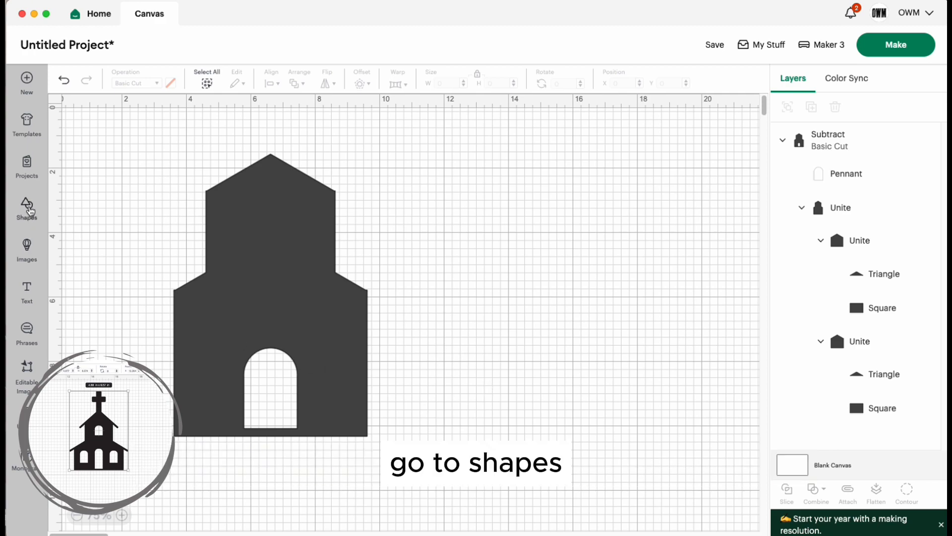
Insert another pennant shape beside the church at about X 10.41, Y 5.86 and flip it vertically
click(27, 209)
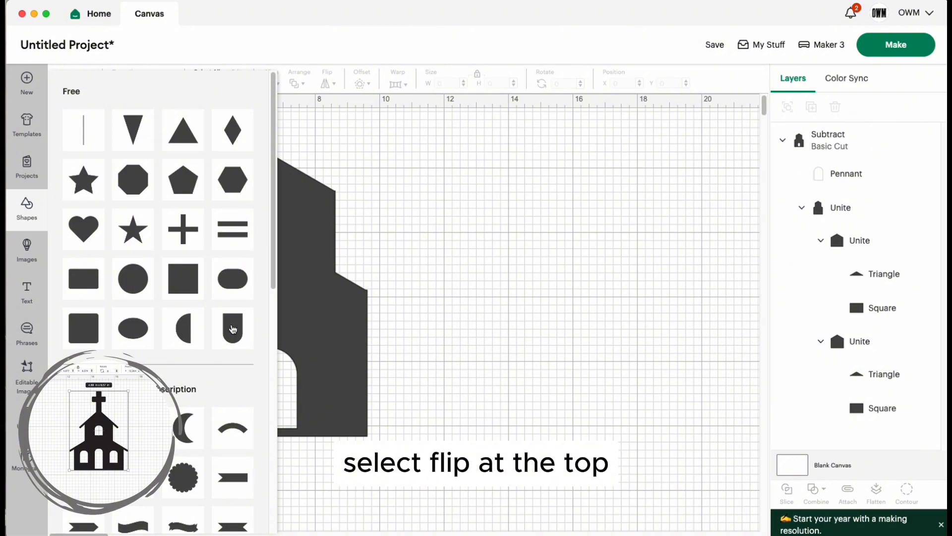
click(227, 328)
drag(211, 260, 421, 318)
click(329, 83)
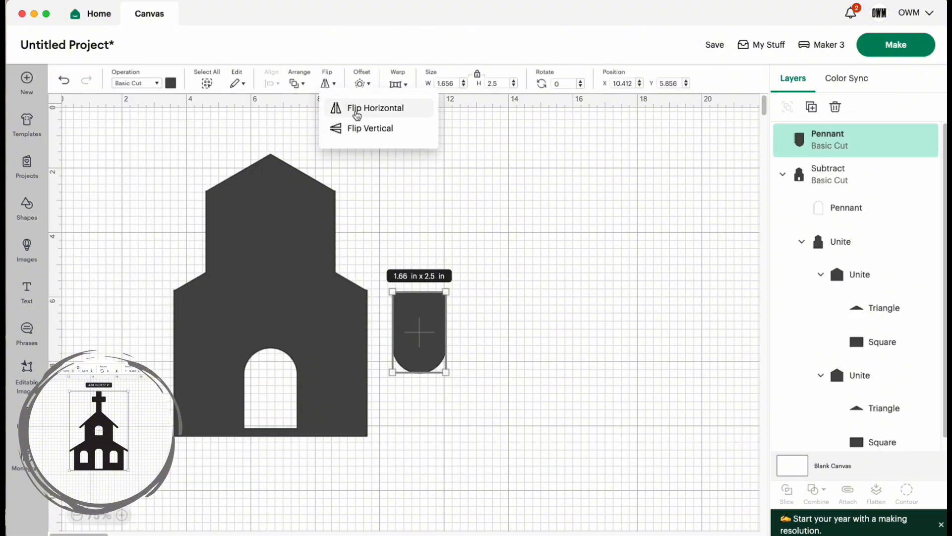
click(358, 129)
Place the pennant as a window about 1.66 by 1.56 in to the right of the door, with a duplicate to the left of the door
drag(415, 293, 336, 346)
right_click(345, 346)
click(373, 165)
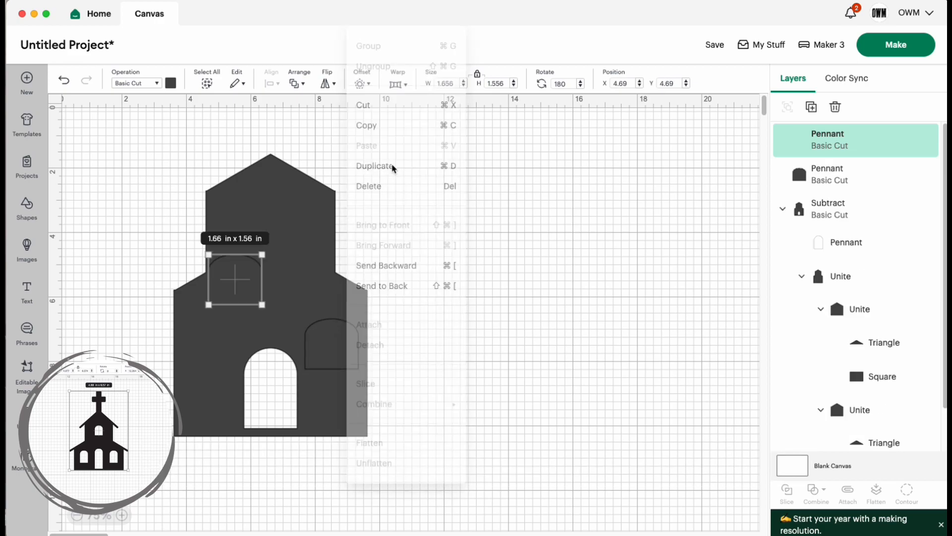
drag(232, 290, 211, 355)
click(421, 341)
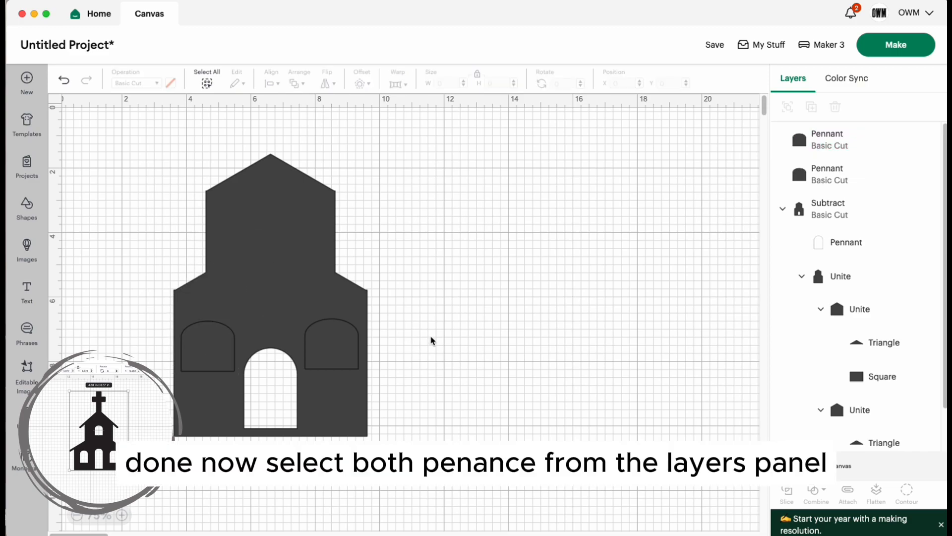
Align the two pennant windows by their top edges and shift the pair slightly to about X 3.90
click(823, 139)
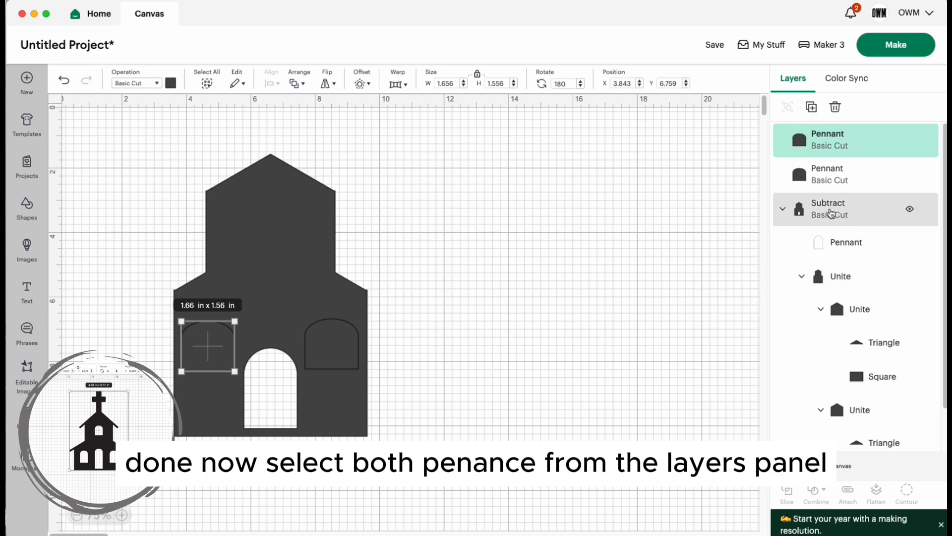
shift+click(834, 179)
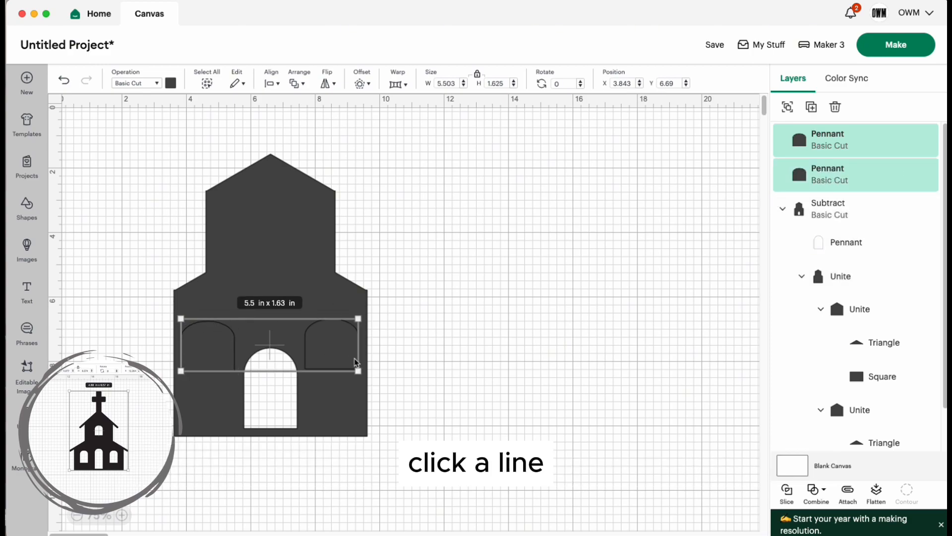
click(271, 83)
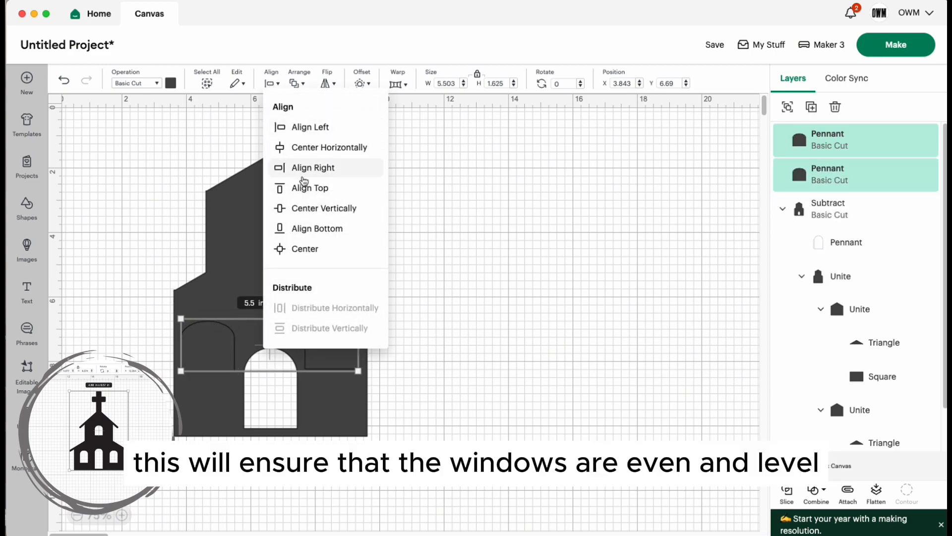
click(304, 192)
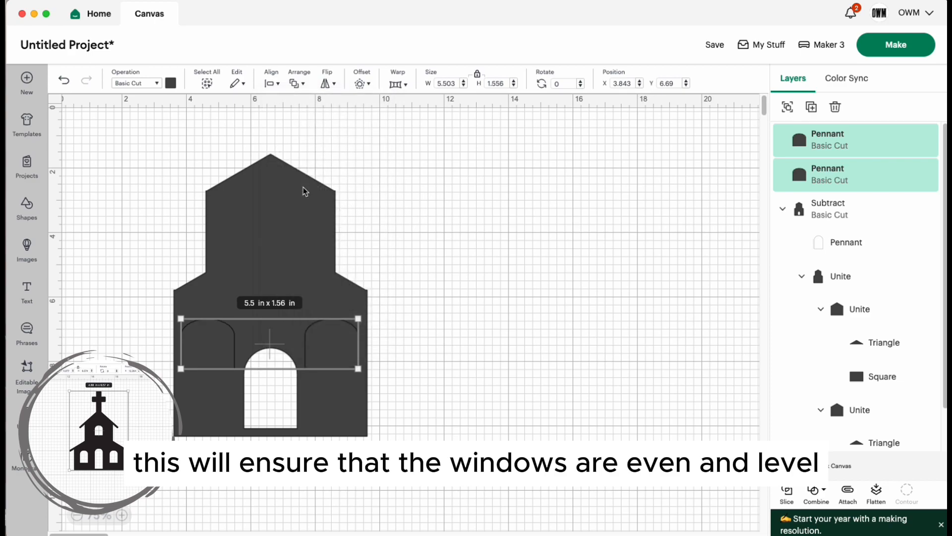
click(427, 386)
Select the church body with both pennant windows and subtract the windows from the building
drag(415, 457, 163, 286)
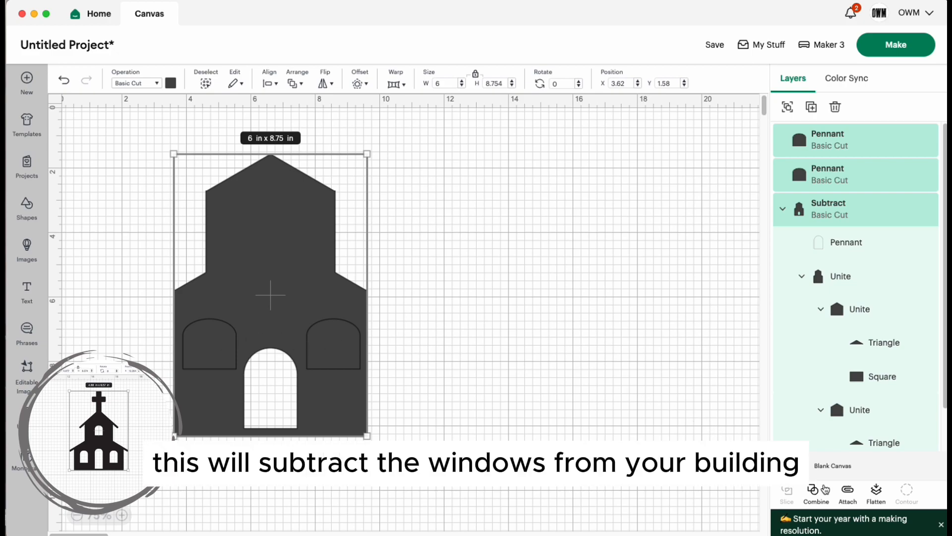
click(818, 490)
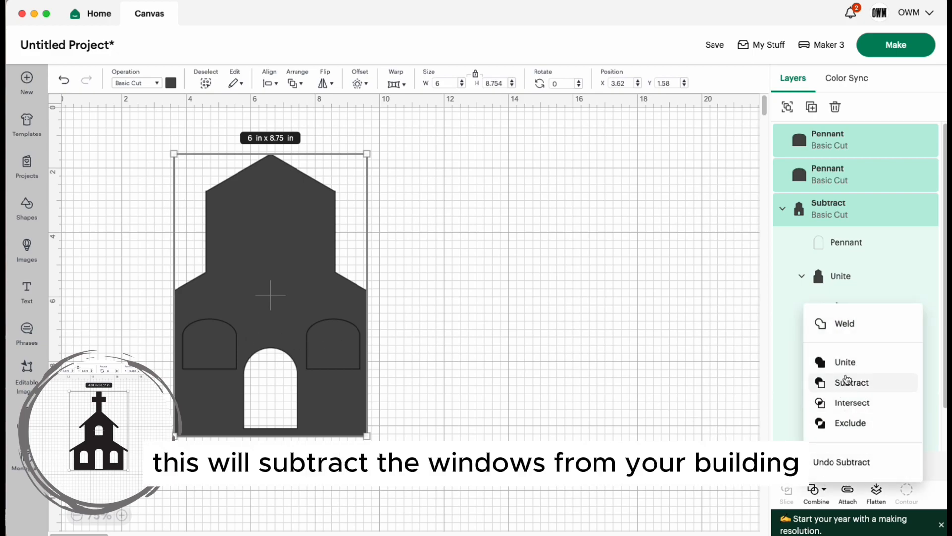
click(851, 383)
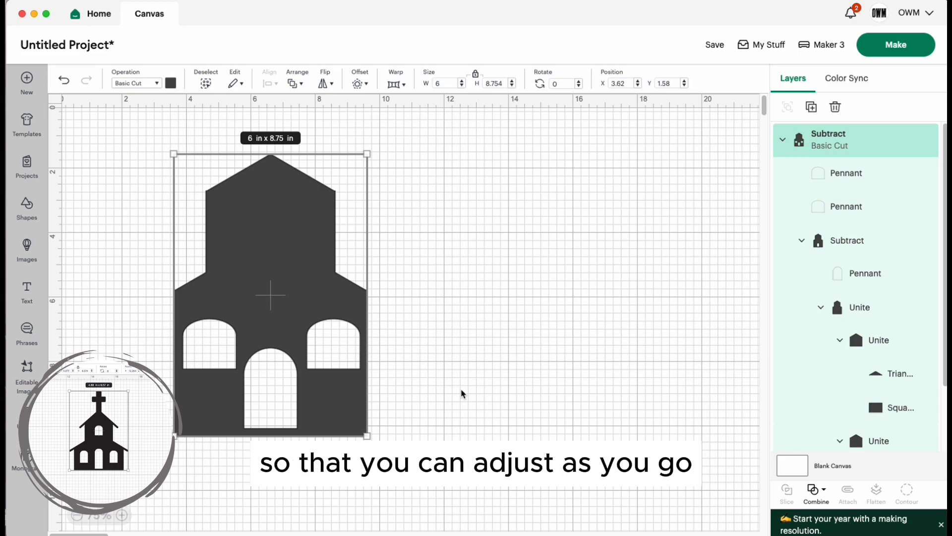
Stretch the door pennant inside the nested Subtract group upward to about 1.66 by 3.91 in
click(865, 274)
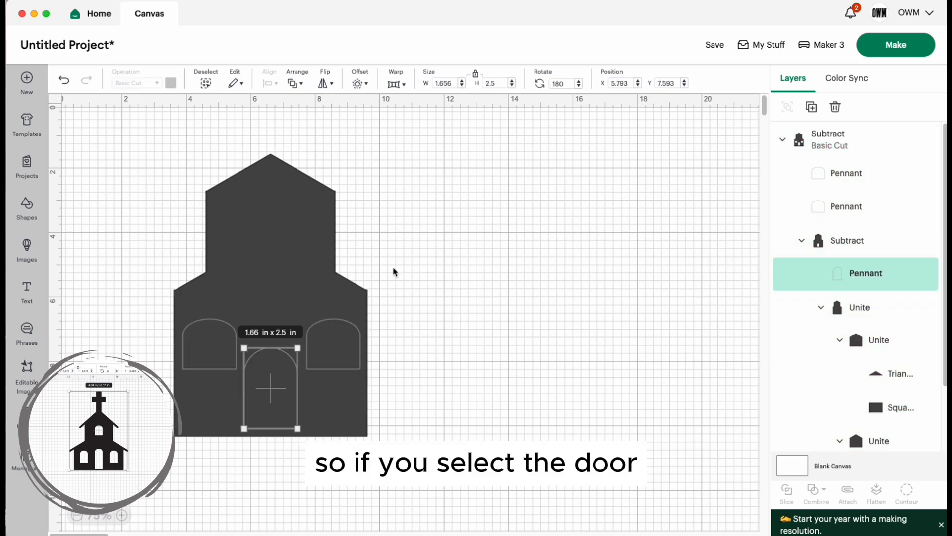
drag(271, 352, 273, 308)
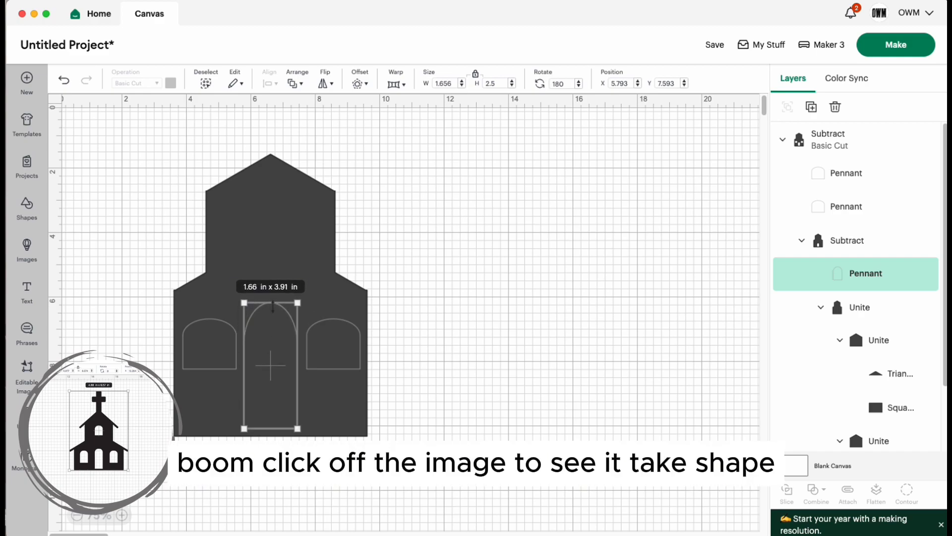
click(491, 369)
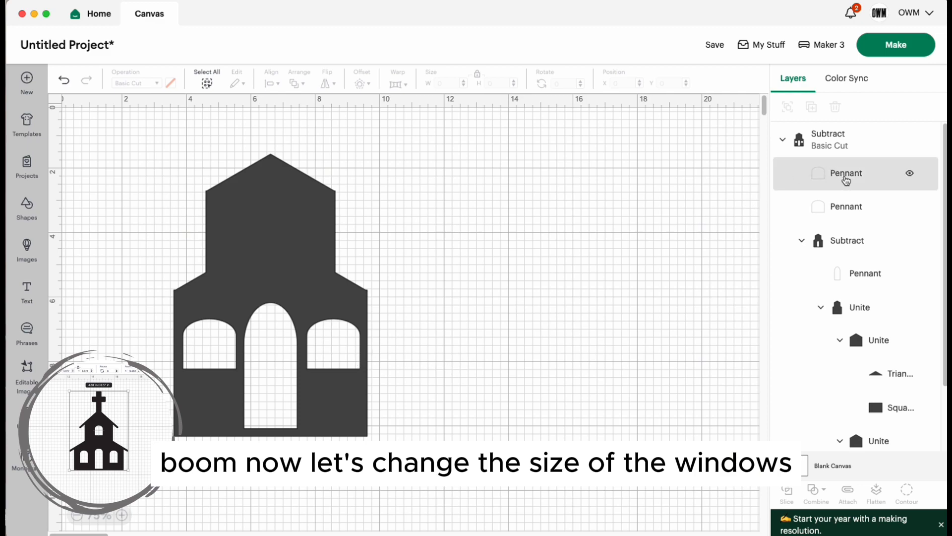
Select both window pennants in the Subtract group and stretch them downward to a height of about 2.17 in
click(846, 180)
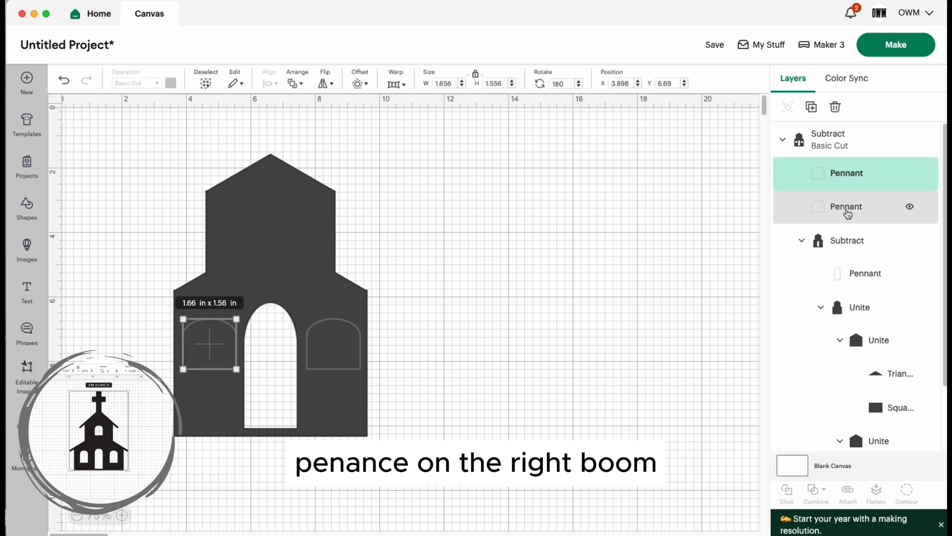
shift+click(846, 208)
drag(261, 367, 260, 386)
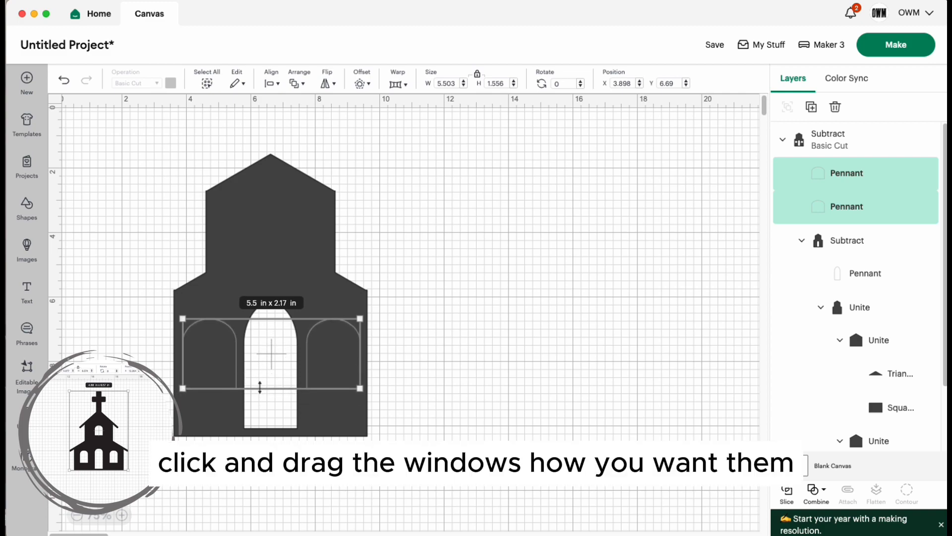
click(583, 383)
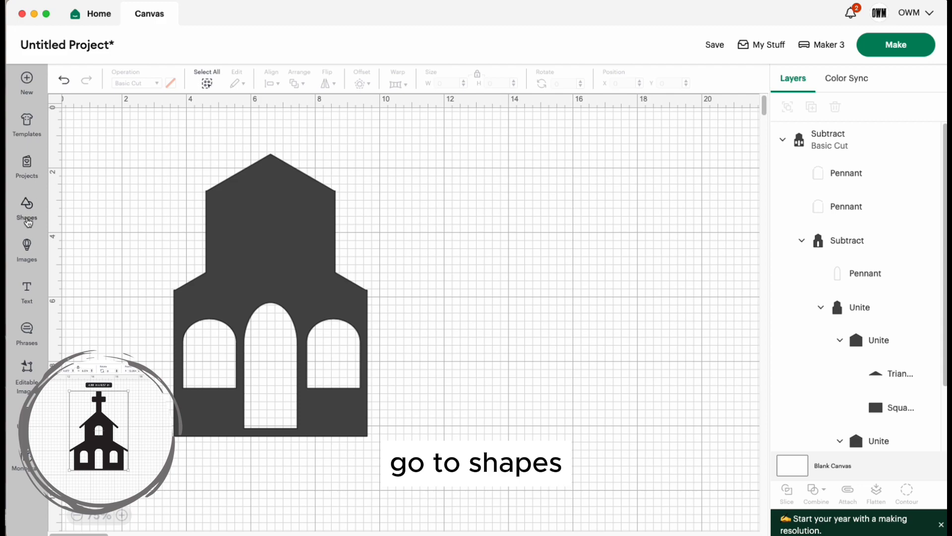
Insert a pennant, flip it vertically and place it in the upper tier at about 1.66 by 1.89 in, X 5.80, Y 2.95
click(27, 219)
click(232, 328)
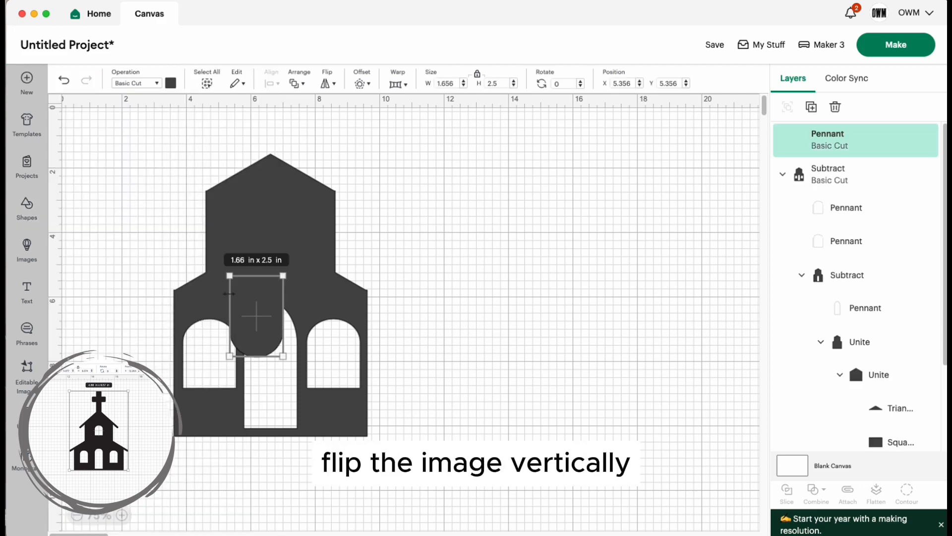
click(325, 83)
click(372, 125)
drag(257, 278, 280, 259)
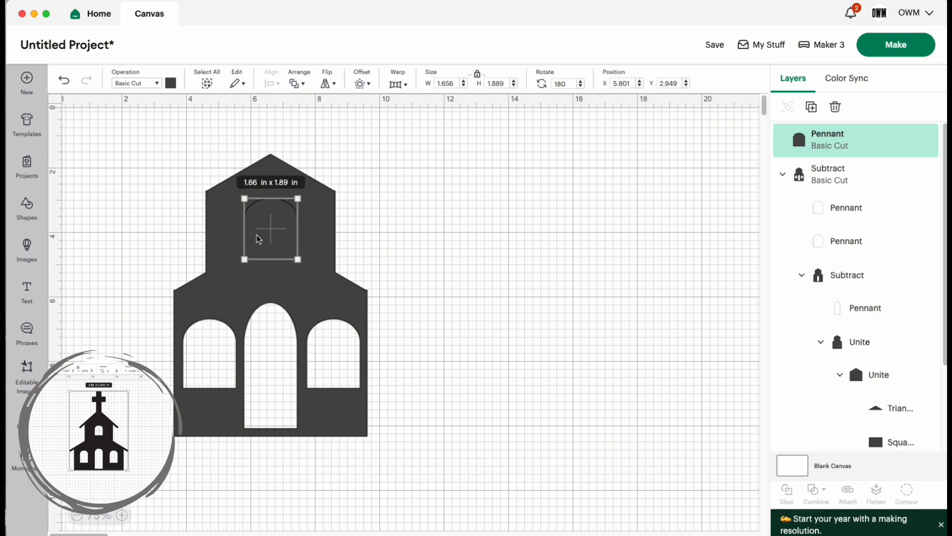
Center the upper pennant window horizontally on the church and subtract it from the building
drag(376, 248, 187, 149)
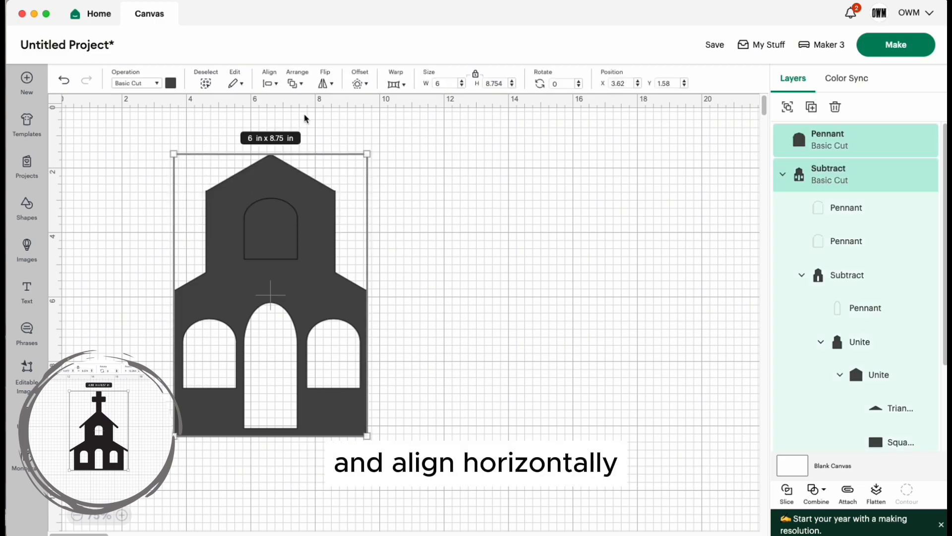
click(268, 83)
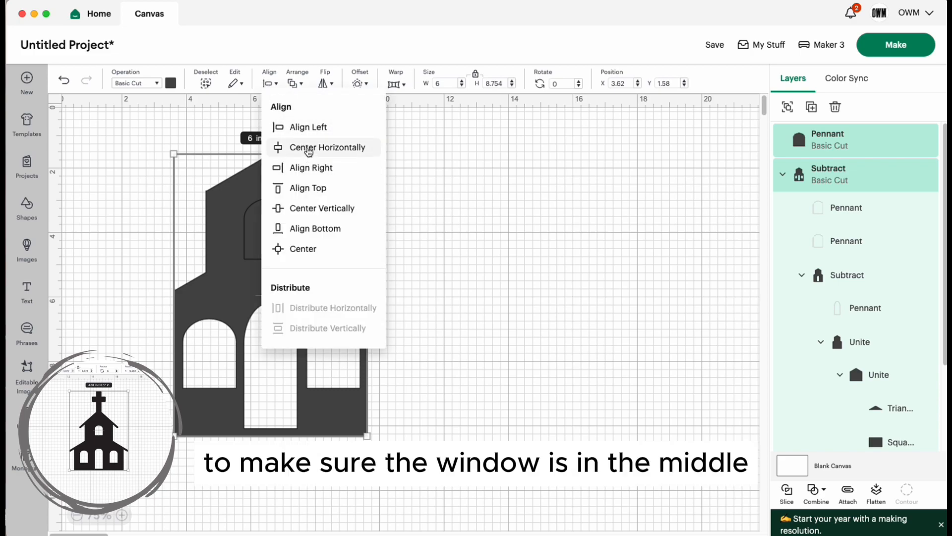
click(308, 147)
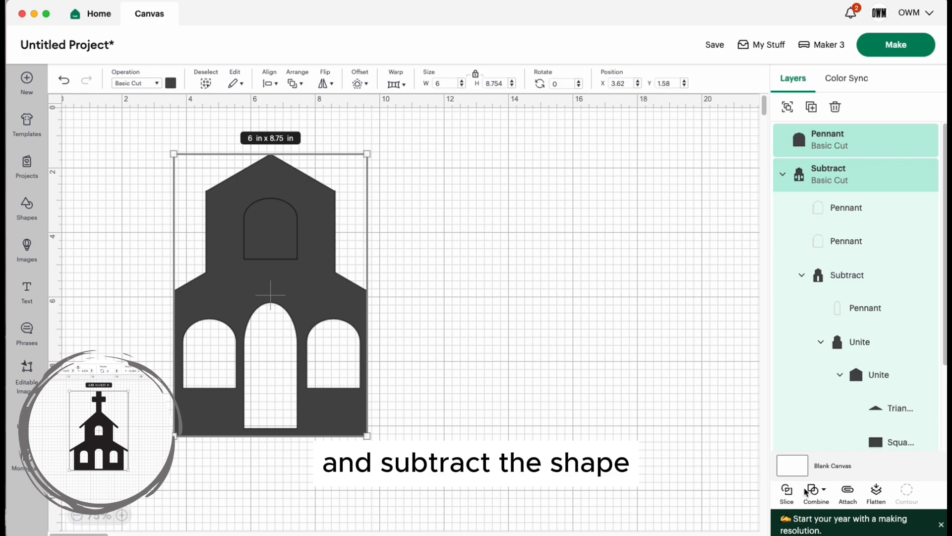
click(816, 490)
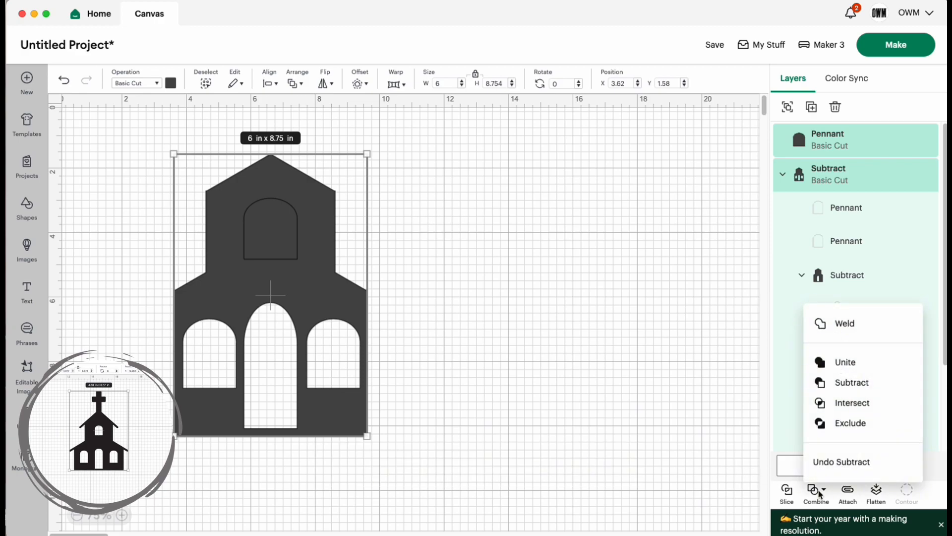
click(849, 384)
click(118, 311)
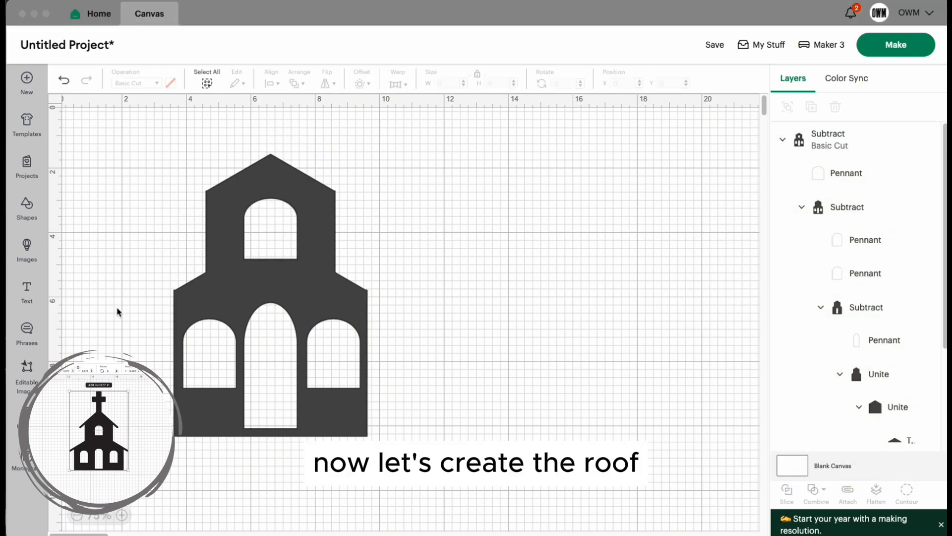
Insert a square, flatten it into a strip about 4 by 0.37 in and place it at about X 1.97, Y 5.43
click(28, 217)
click(28, 217)
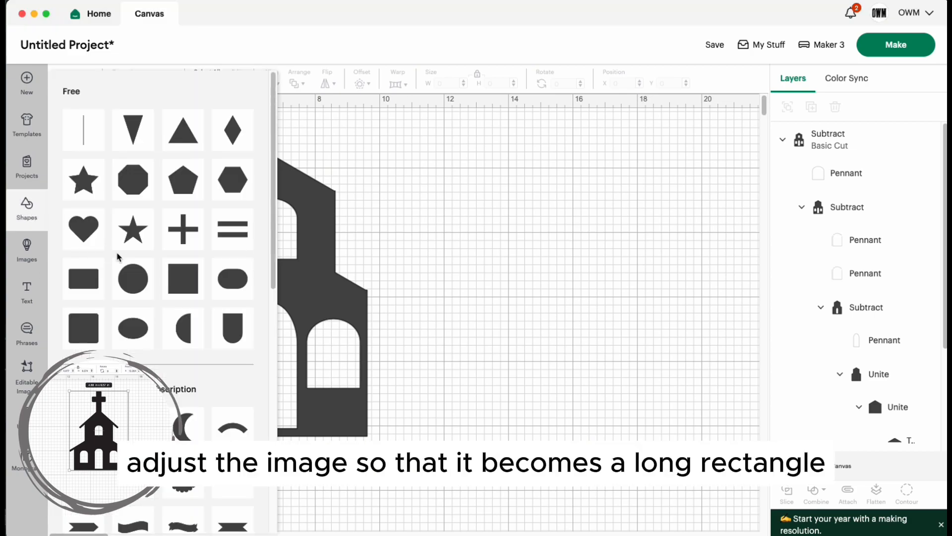
click(182, 283)
drag(126, 169, 157, 328)
mouse_move(174, 280)
mouse_down()
mouse_move(119, 280)
mouse_move(235, 280)
mouse_move(175, 320)
mouse_move(176, 330)
mouse_move(191, 283)
mouse_up()
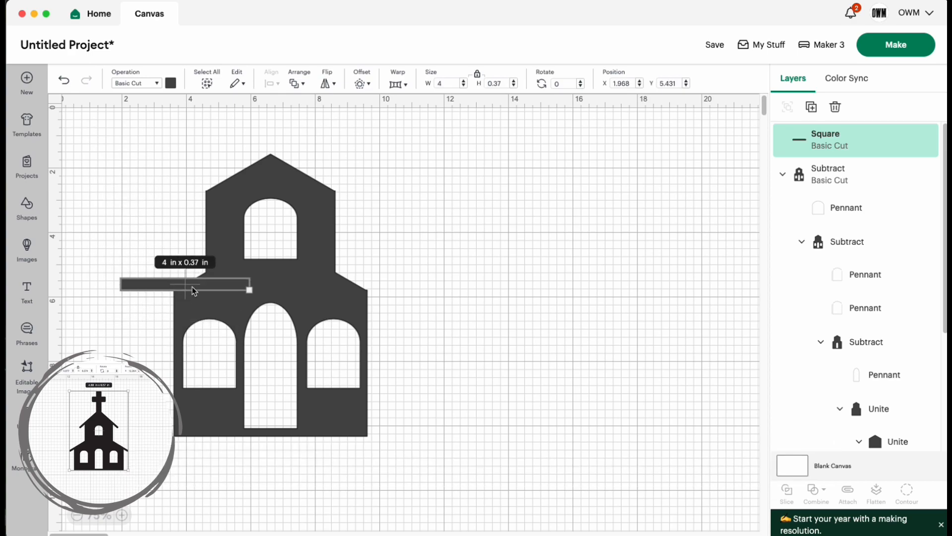
click(263, 302)
click(139, 282)
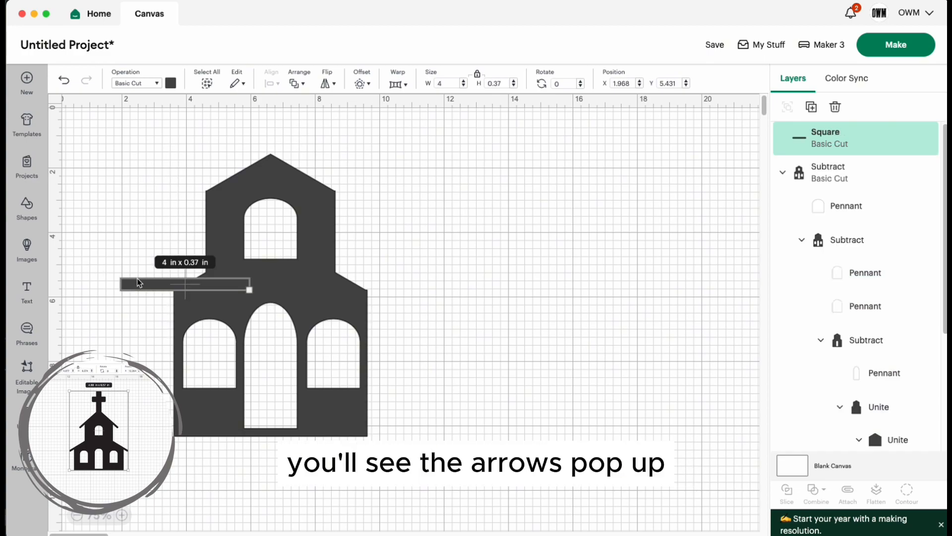
Resize the strip to about 3.24 by 0.3 in, rotate it to about 329.88° and lay it along the lower roof's left slope
drag(248, 290, 184, 291)
click(153, 288)
click(168, 296)
click(514, 86)
click(193, 266)
click(369, 291)
click(171, 257)
click(191, 285)
Duplicate the roof strip, flip the copy horizontally and place it along the lower roof's right slope
right_click(191, 287)
click(216, 164)
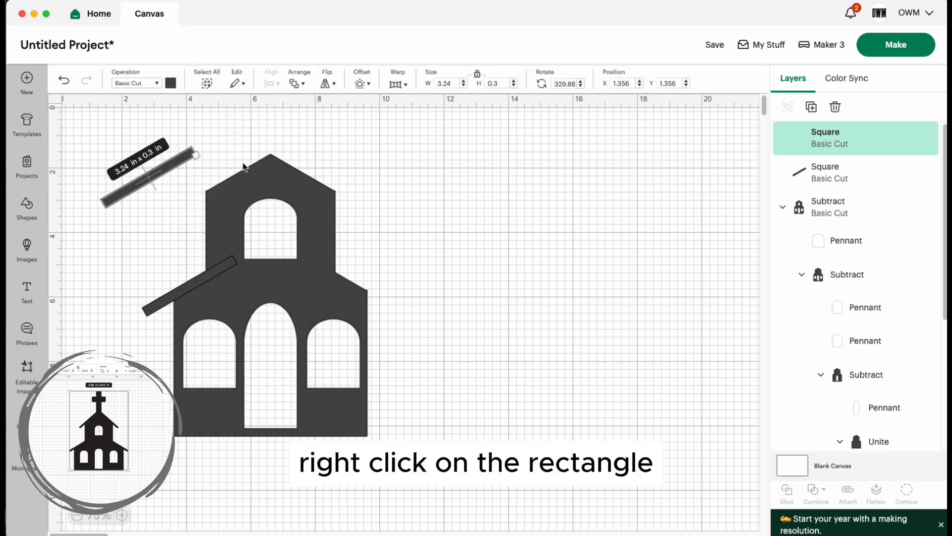
click(335, 85)
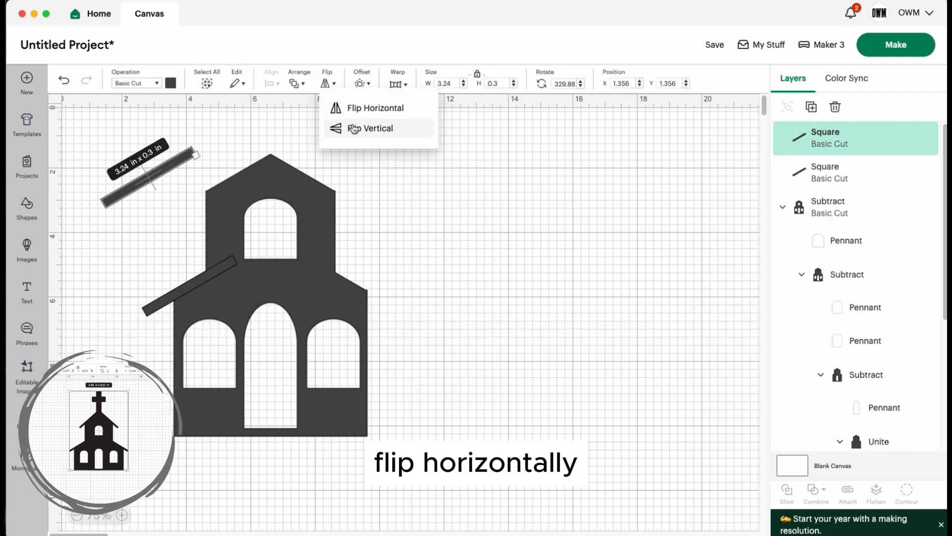
click(357, 110)
drag(141, 181, 348, 289)
Align both lower roof strips by their top edges and nudge the pair to about X 2.69, Y 4.69
click(203, 284)
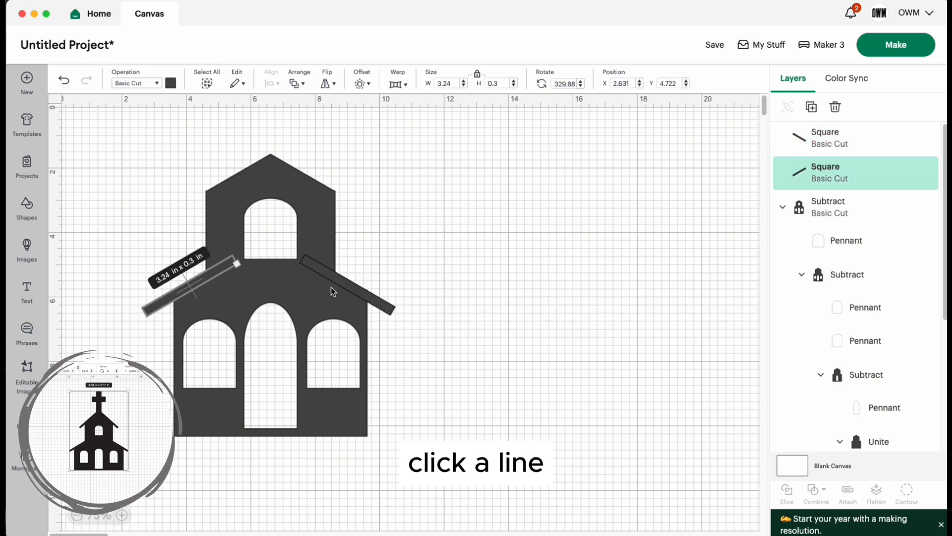
shift+click(344, 288)
click(271, 83)
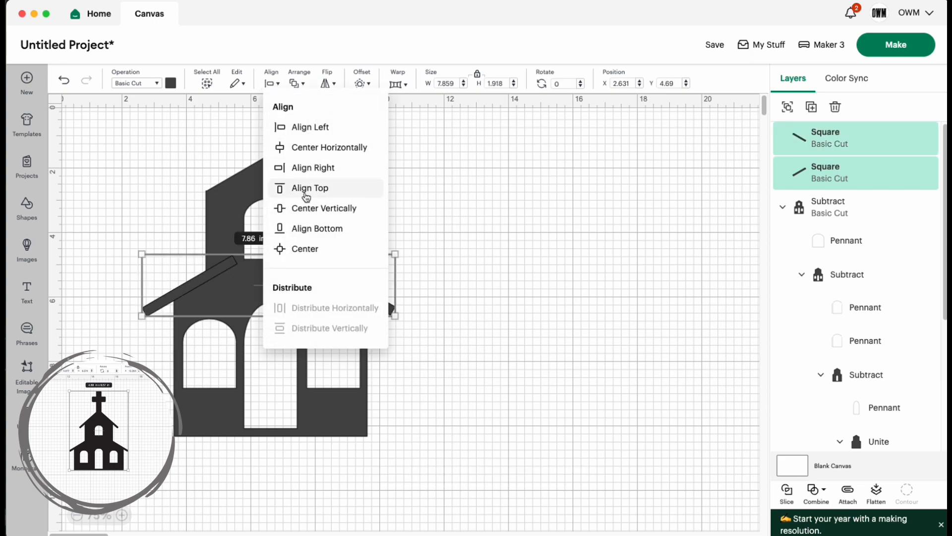
click(311, 188)
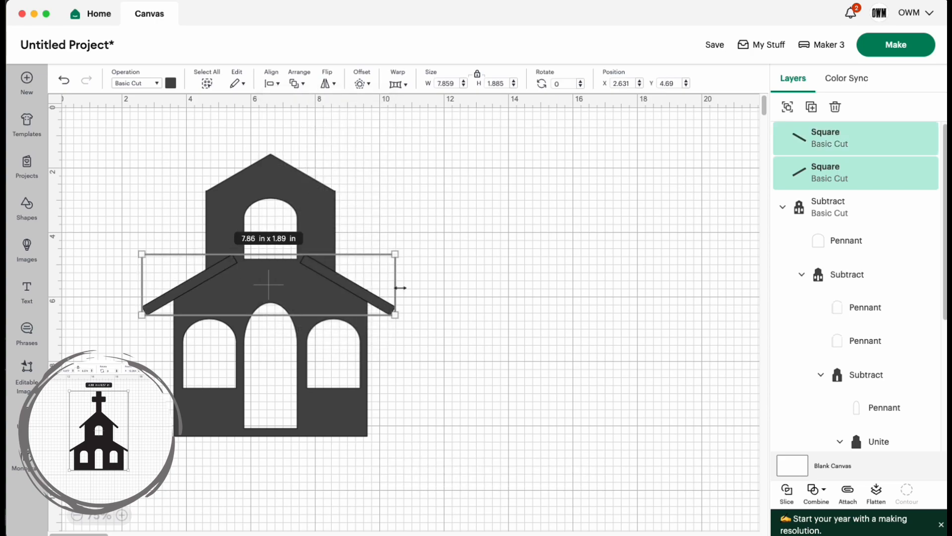
drag(371, 290, 372, 289)
click(495, 294)
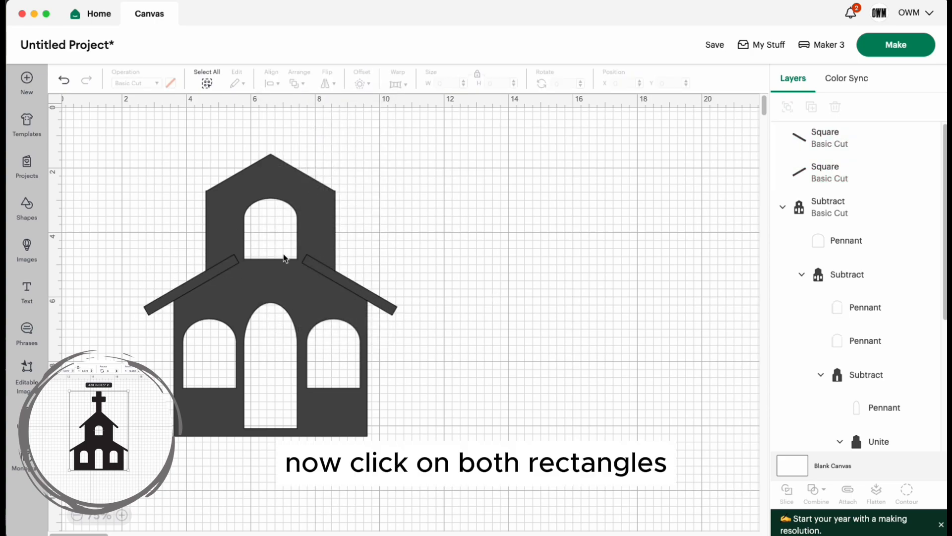
Duplicate both roof strips and place the copies along the upper roof slopes, the right one at about X 6.44, Y 1.58
click(197, 288)
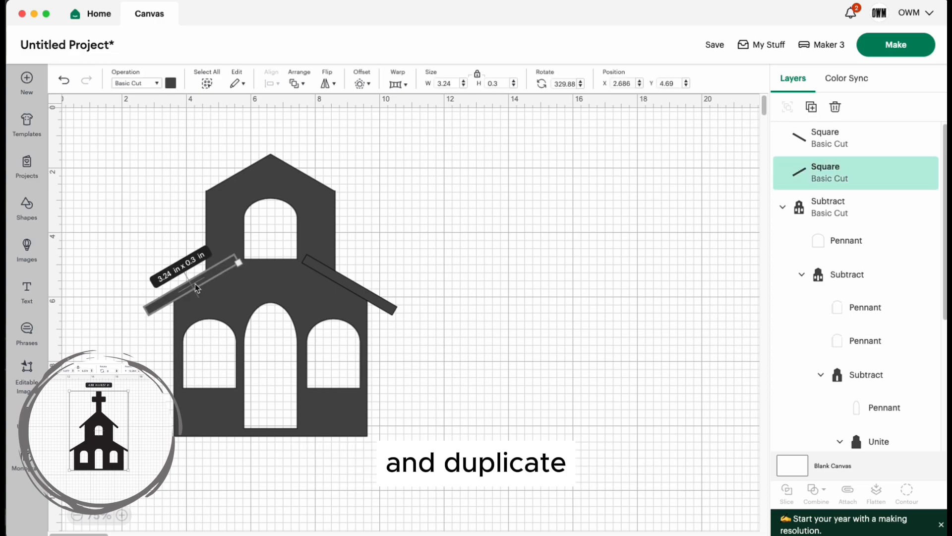
shift+click(345, 288)
right_click(341, 285)
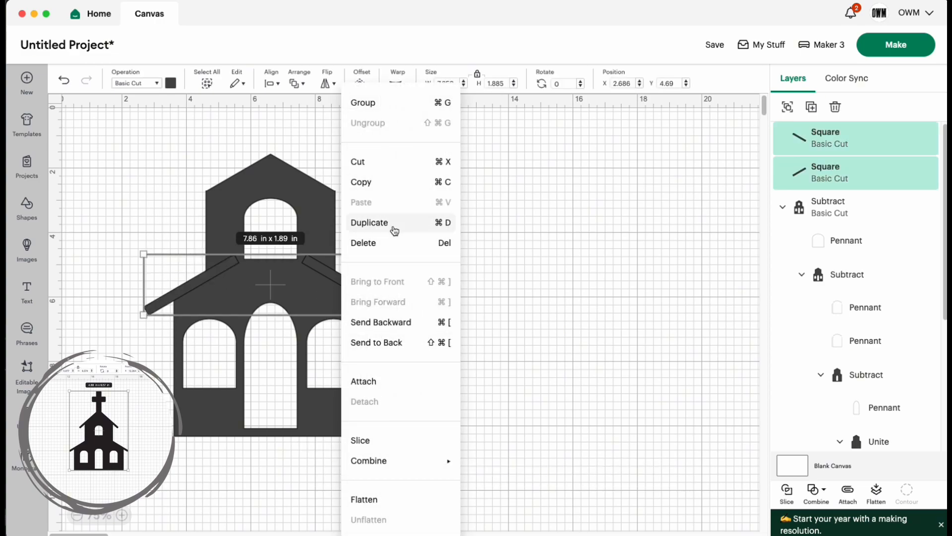
click(394, 228)
drag(291, 206, 327, 195)
click(416, 209)
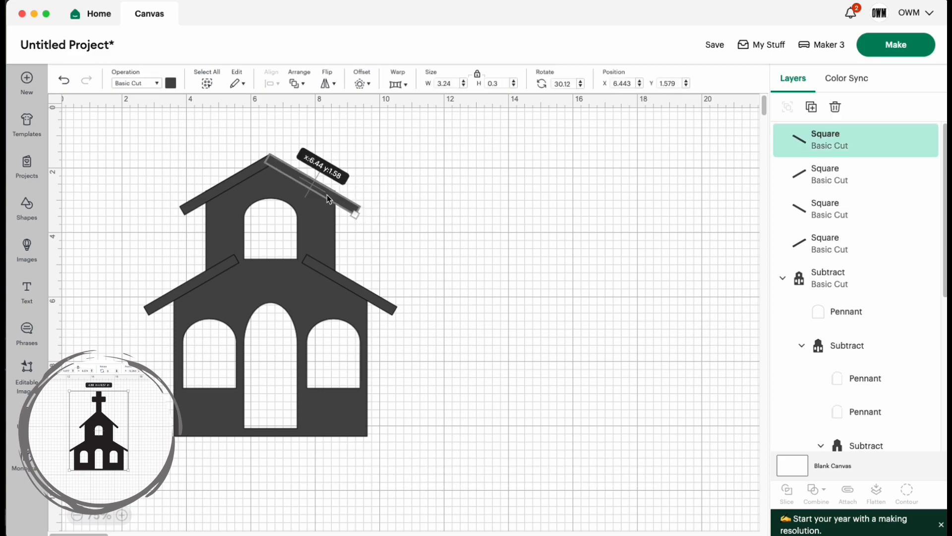
click(510, 264)
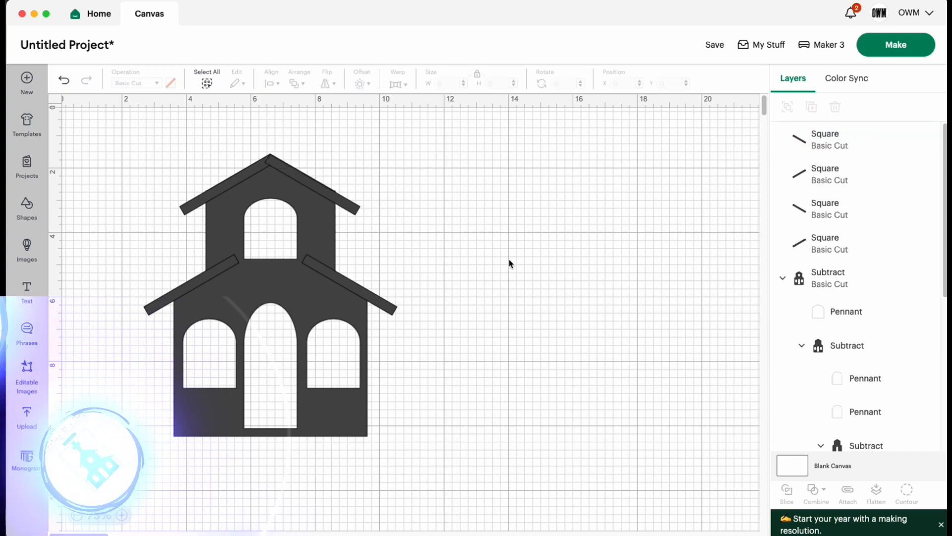
Warp the two lower roof strips together with warp style 2 at an adjustment of 30
click(124, 516)
click(127, 515)
scroll(442, 300, left, 10)
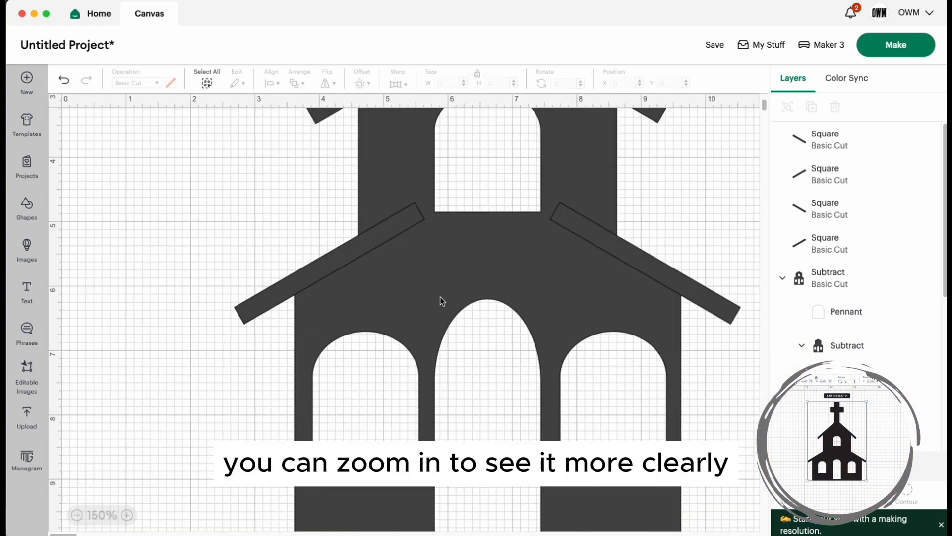
scroll(490, 137, up, 4)
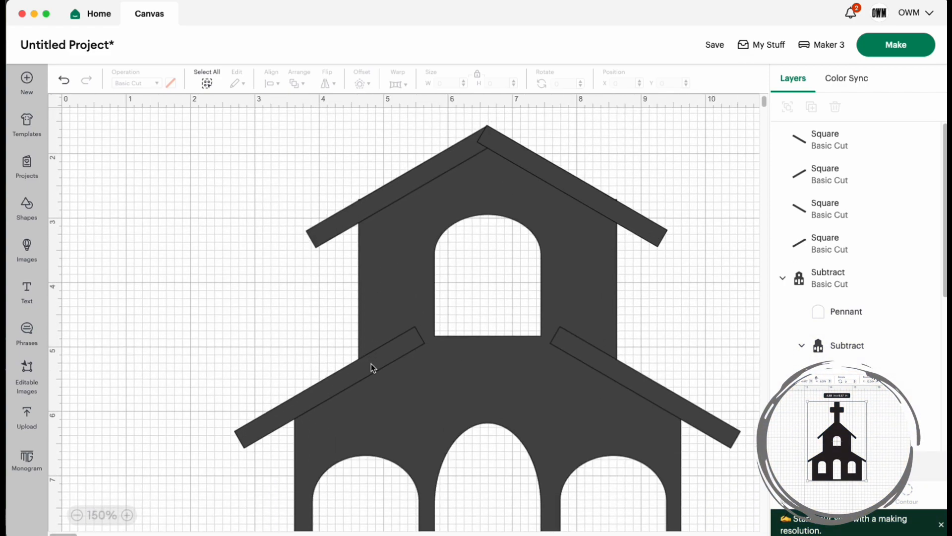
click(77, 515)
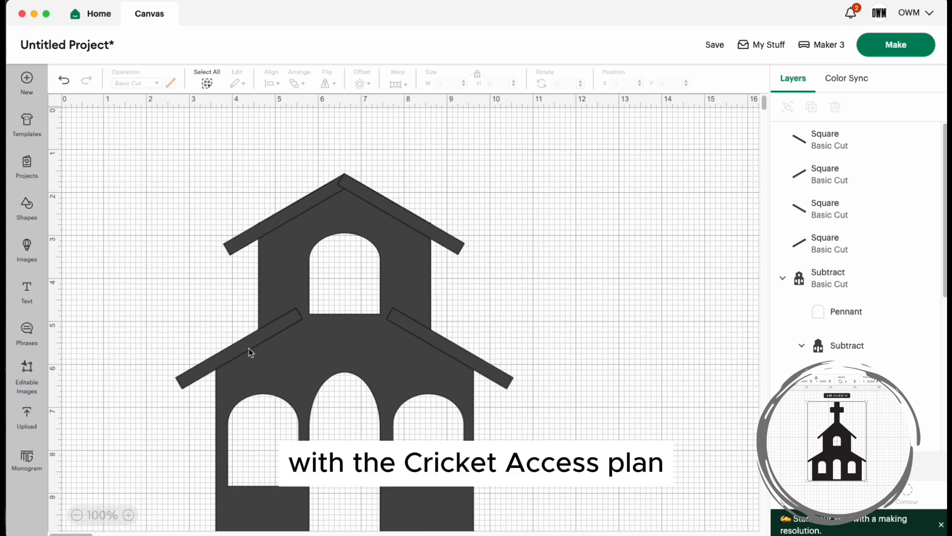
click(251, 351)
shift+click(466, 364)
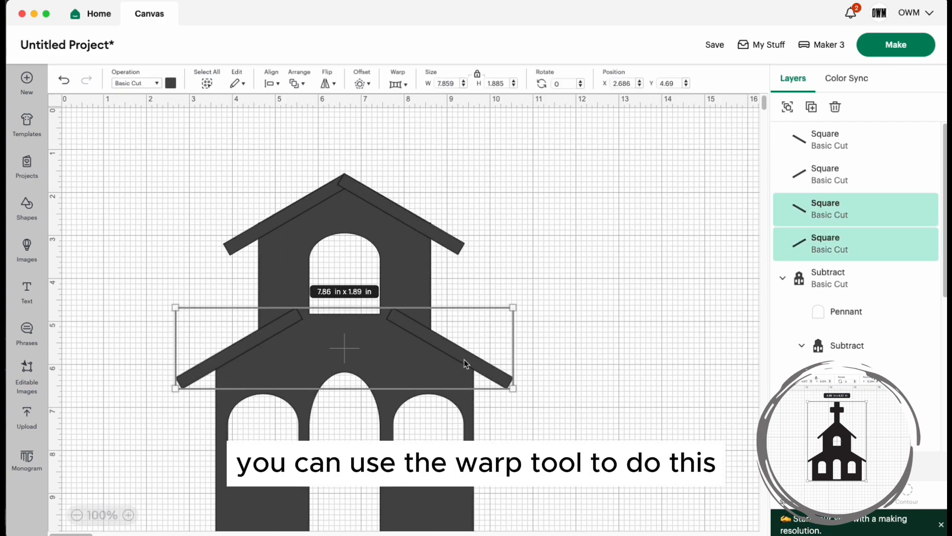
click(395, 86)
click(240, 176)
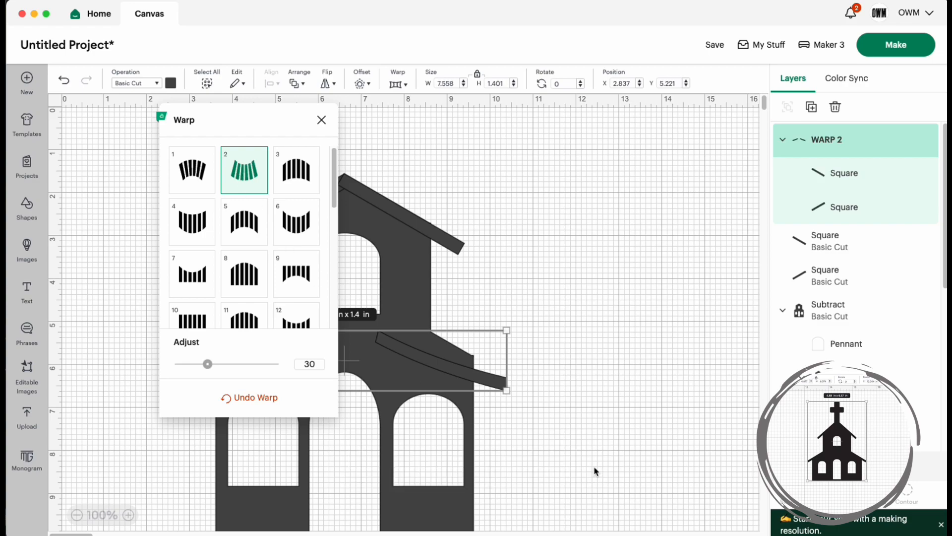
click(599, 327)
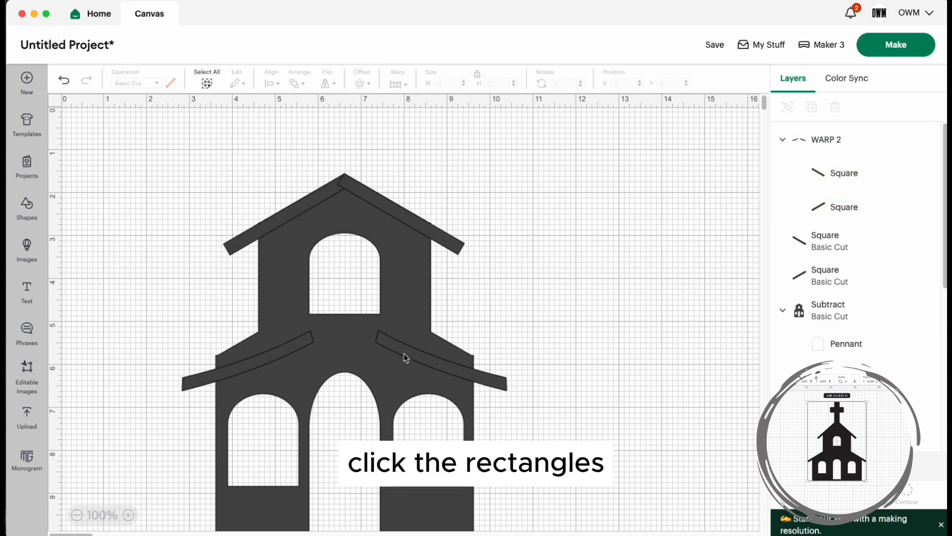
Move the warped lower roof strips up onto the lower roof slopes, at about X 2.82, Y 4.65
click(290, 348)
drag(422, 368, 421, 343)
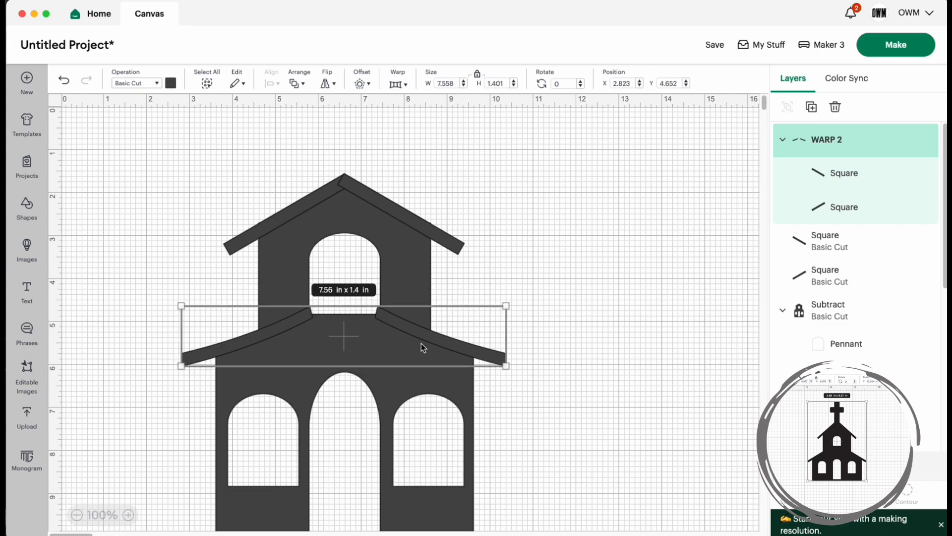
click(577, 376)
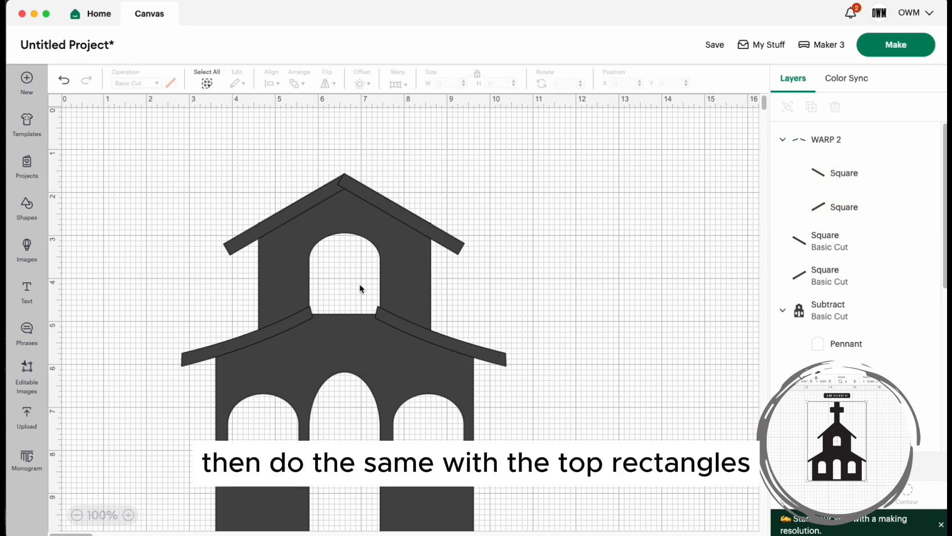
Warp the two upper roof strips with style 2 at 30 and move them up so they meet at the roof peak
click(316, 204)
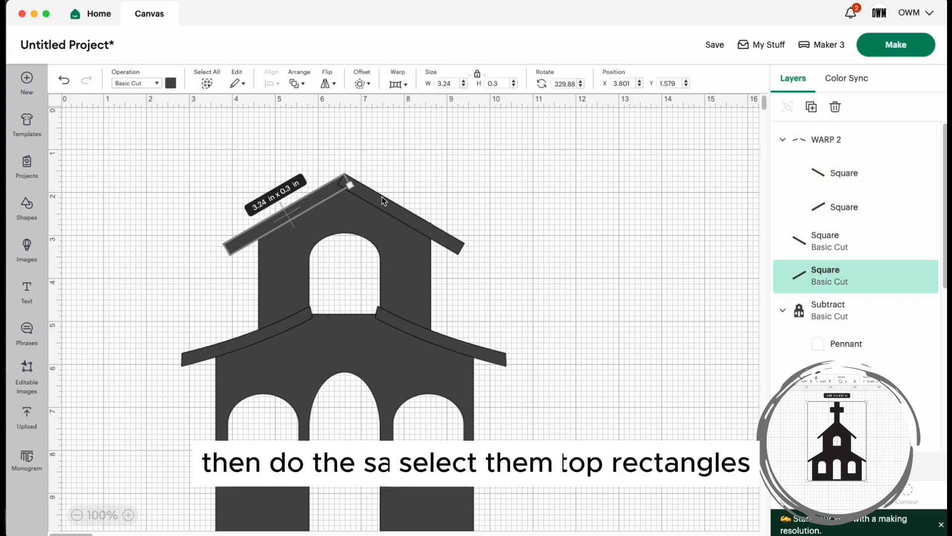
shift+click(392, 206)
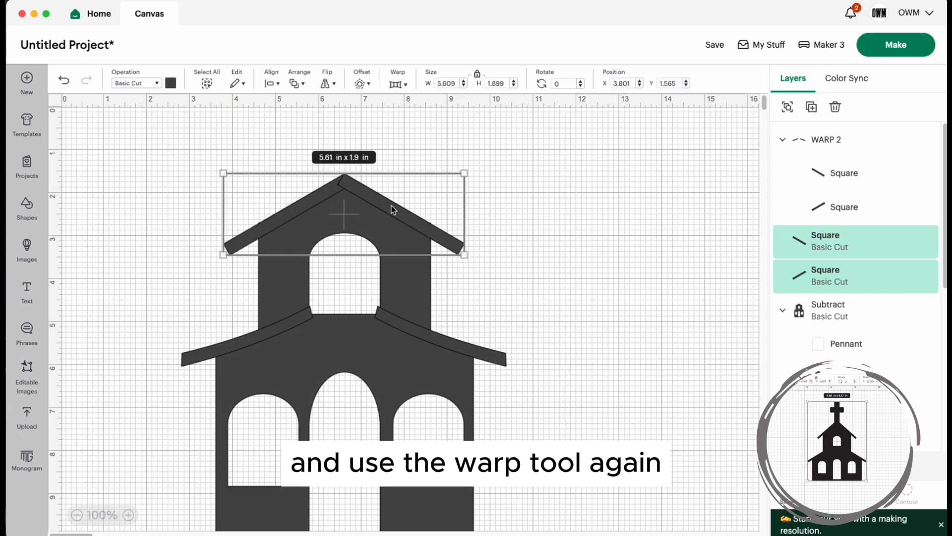
click(395, 84)
click(262, 158)
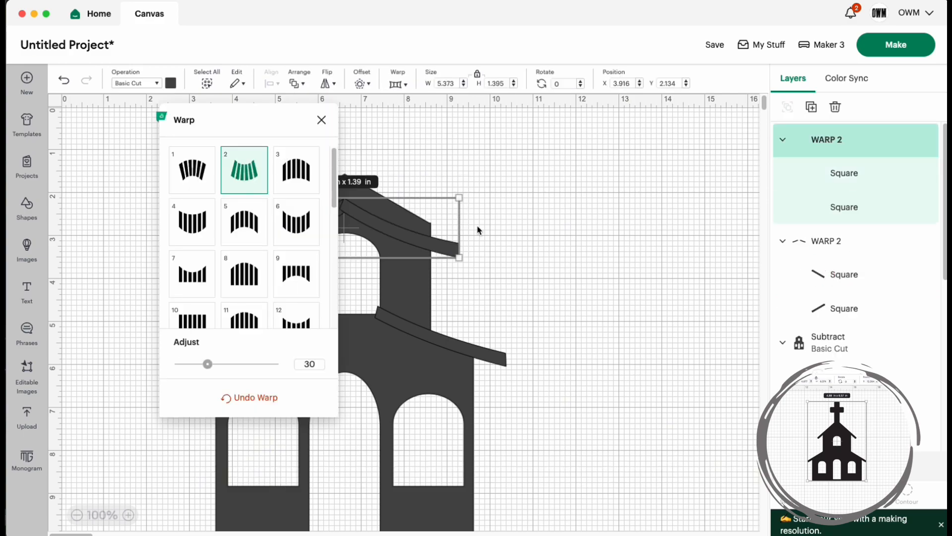
click(548, 283)
drag(365, 230, 363, 203)
click(554, 307)
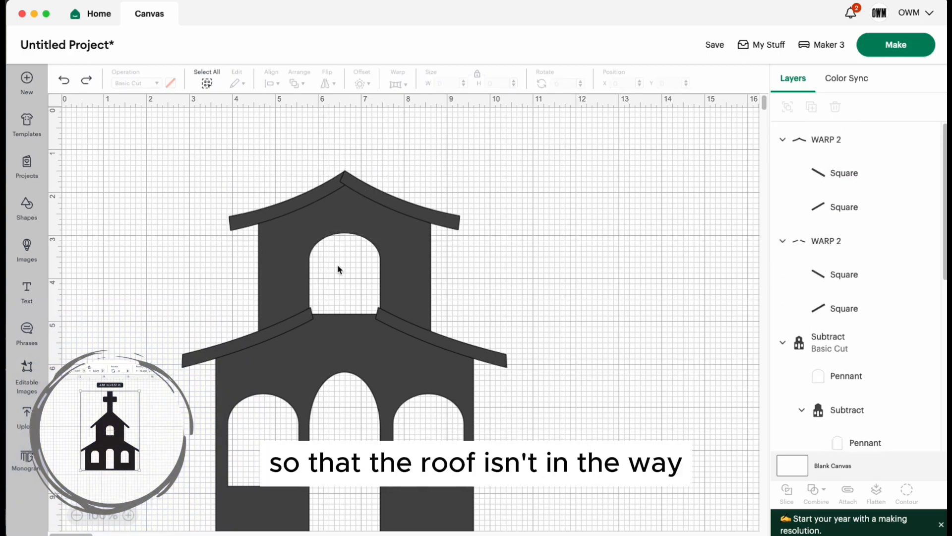
Resize the upper window's pennant to about 1.66 by 1.81 in, raising its lower edge clear of the lower roof strips
click(843, 376)
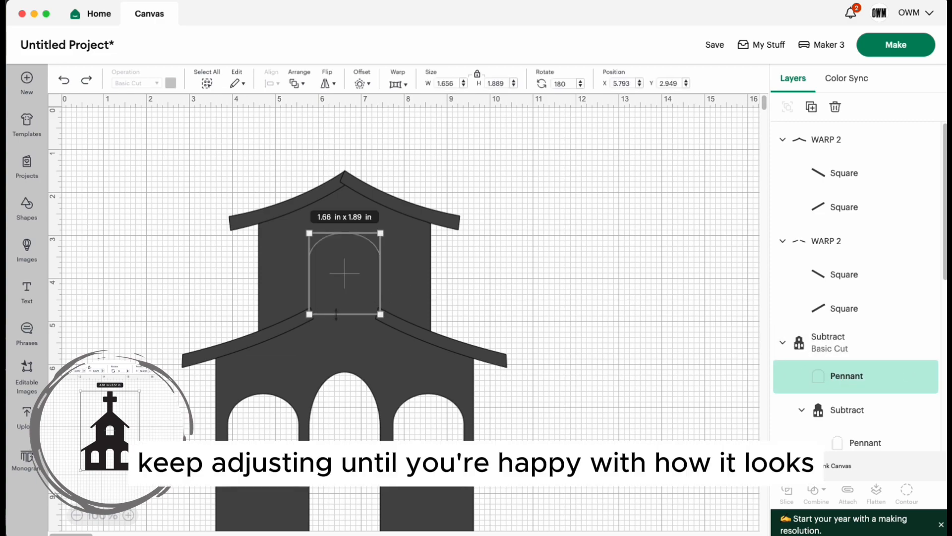
drag(342, 312, 343, 310)
click(664, 362)
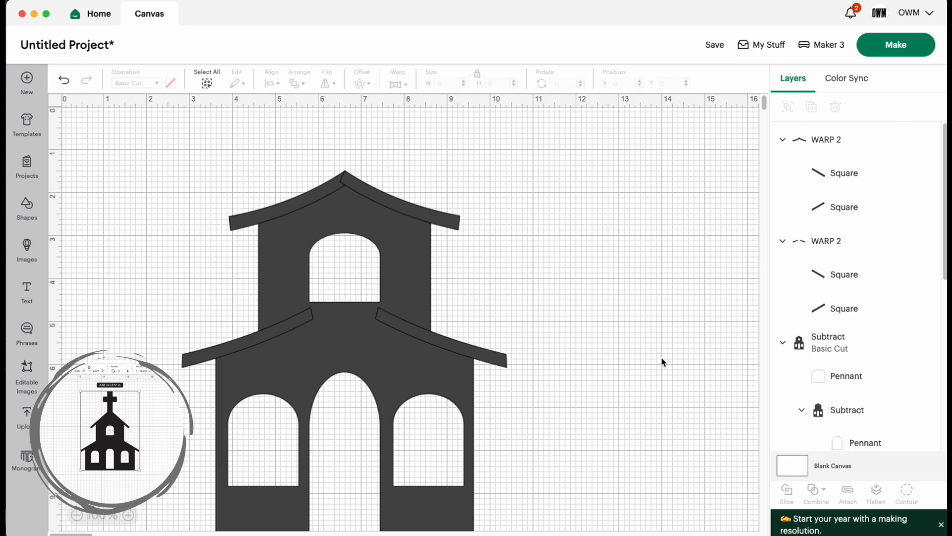
click(861, 387)
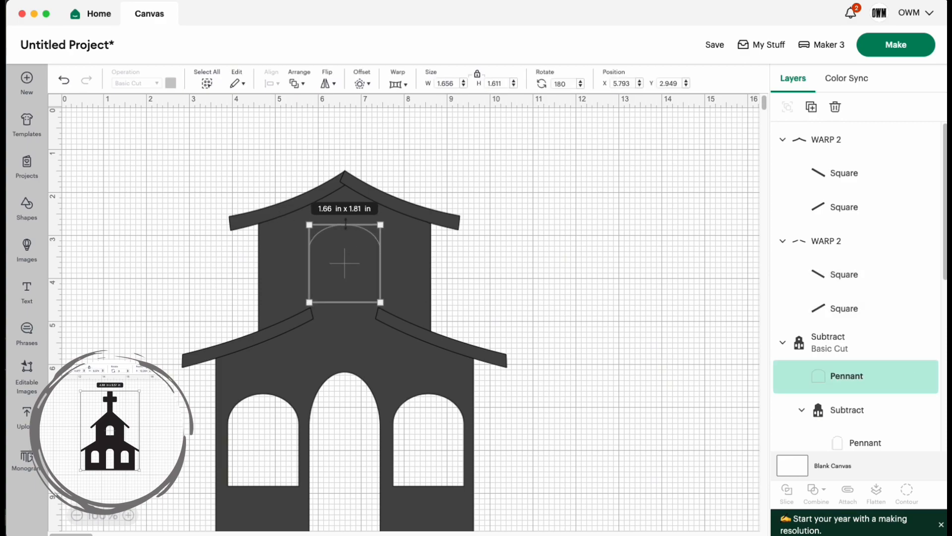
click(598, 294)
Unite both pairs of warped roof strips with the church body into one shape
scroll(598, 294, down, 2)
drag(529, 483, 169, 124)
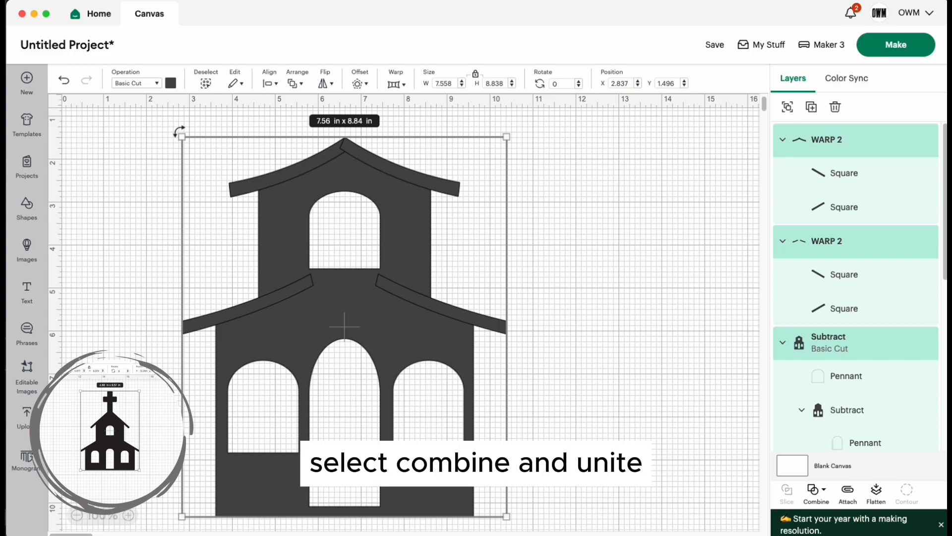
click(813, 492)
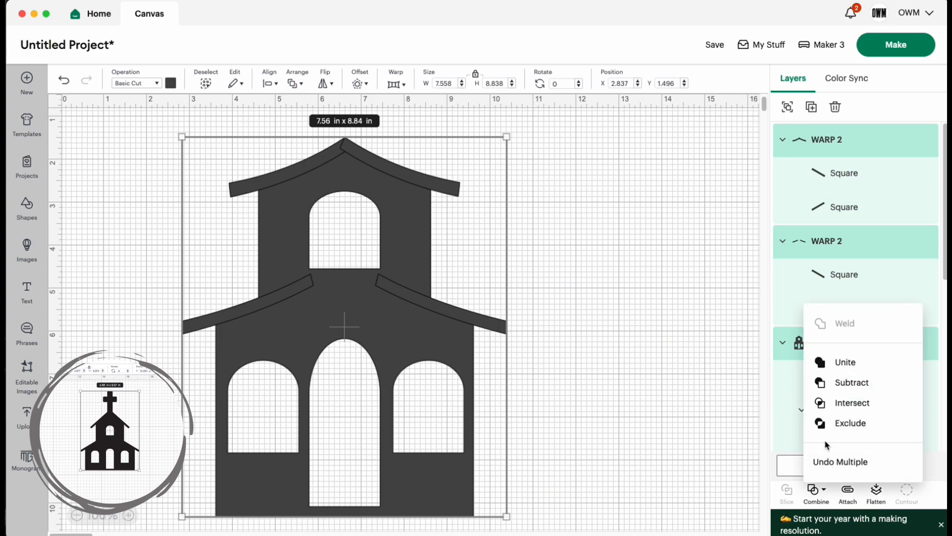
click(846, 364)
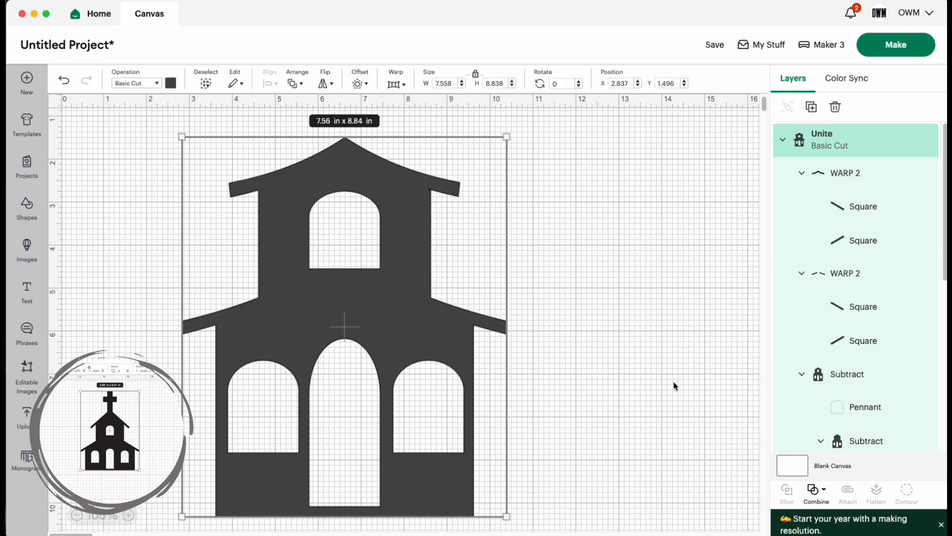
click(674, 386)
Move the united church down the canvas to about X 2.95, leaving room above the roof peak
scroll(558, 416, up, 3)
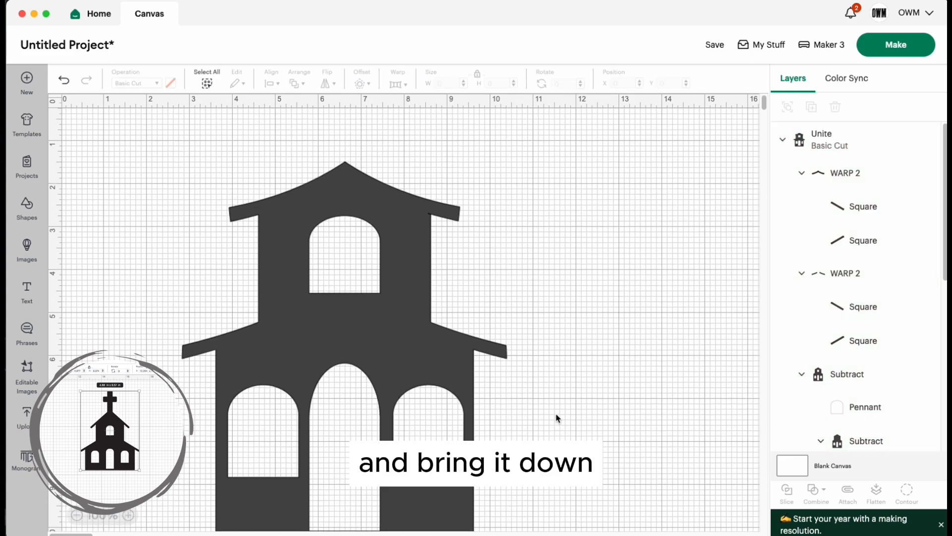
click(86, 515)
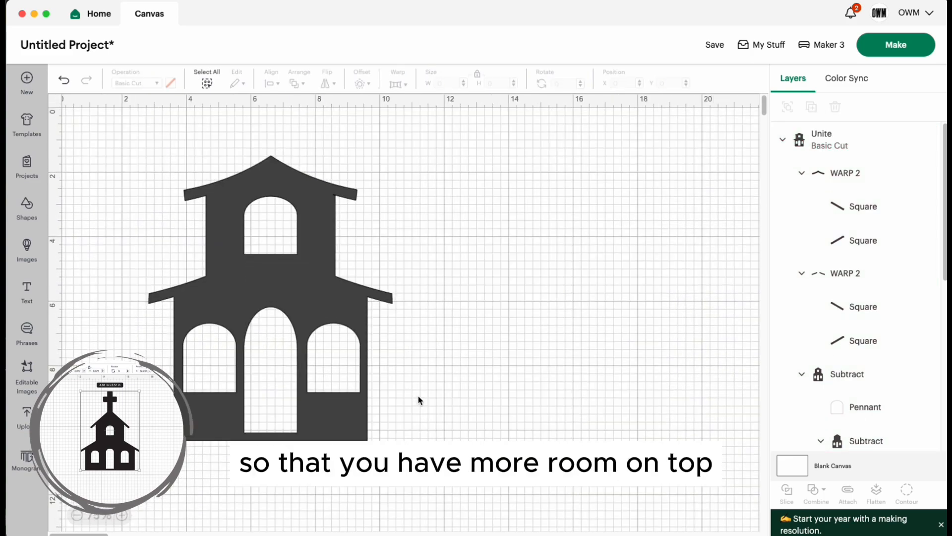
drag(283, 255, 284, 322)
click(97, 279)
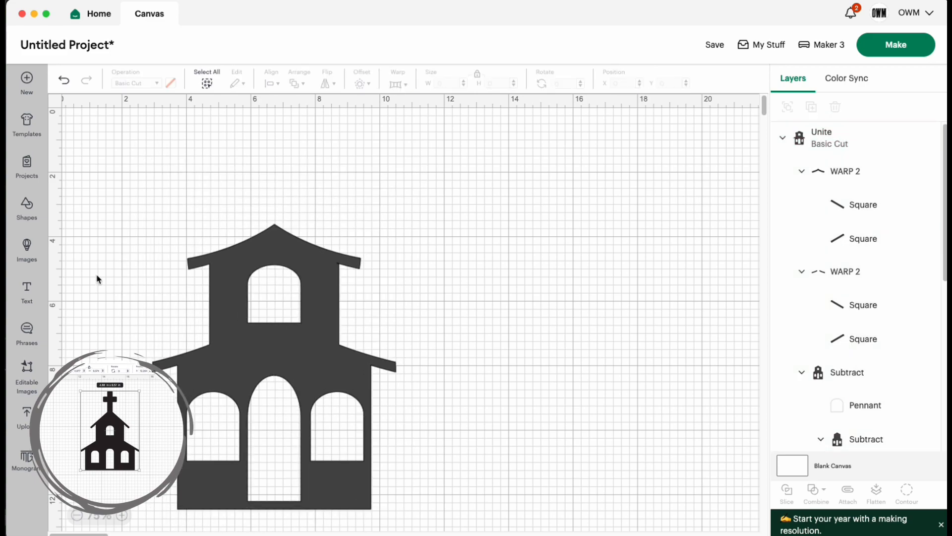
Add a rectangle, reshape it into a narrow vertical bar and stand it on the roof peak
click(21, 207)
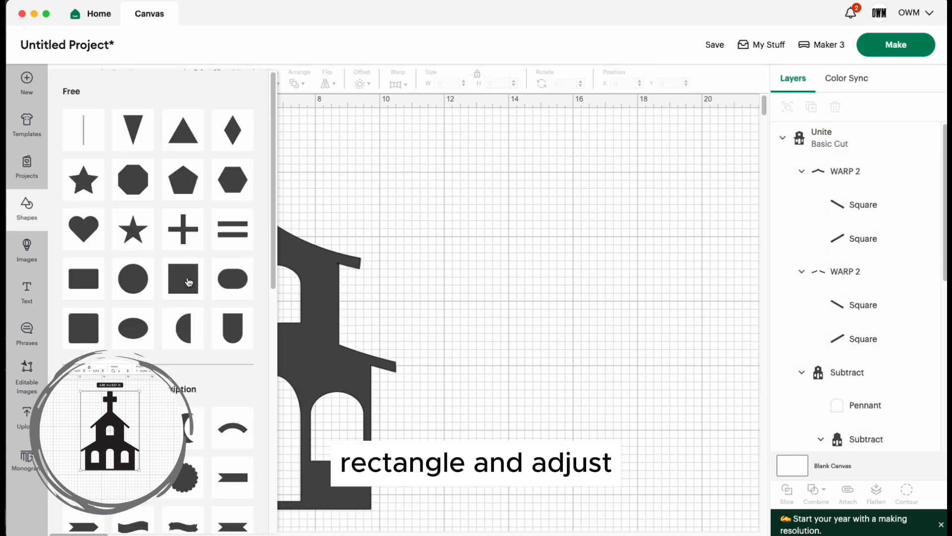
click(84, 281)
drag(136, 149, 264, 222)
mouse_move(264, 182)
mouse_down()
mouse_move(276, 199)
mouse_move(277, 188)
mouse_up()
mouse_move(266, 220)
mouse_down()
mouse_move(273, 213)
mouse_move(276, 221)
mouse_up()
click(452, 227)
Center the vertical bar horizontally with the church
drag(409, 292, 163, 198)
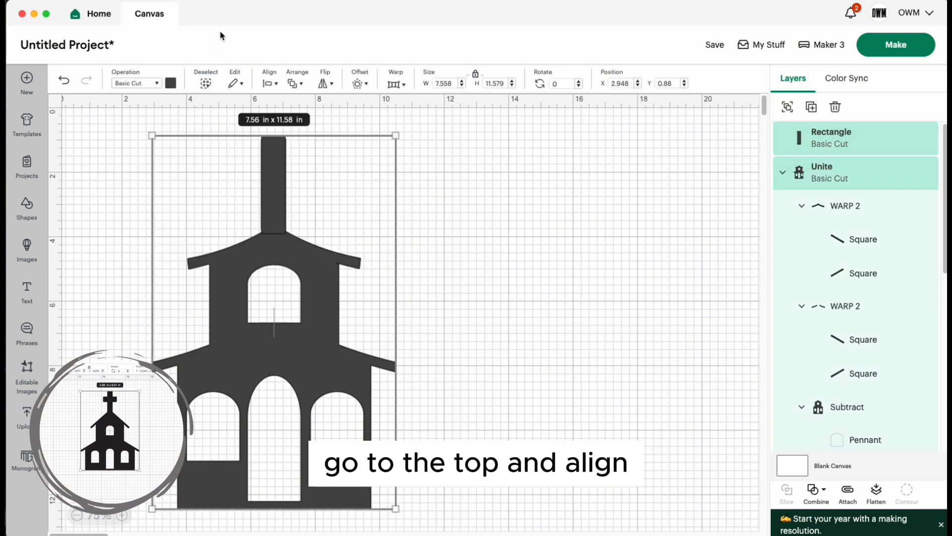
click(276, 85)
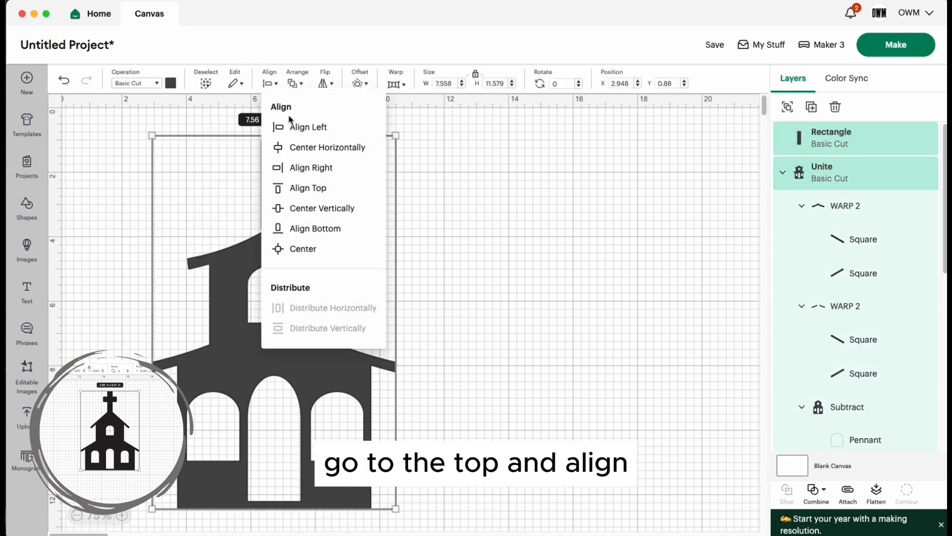
click(298, 146)
Add a second rectangle of about 2.3 by 0.43 in and lay it across the upper part of the vertical bar
click(29, 214)
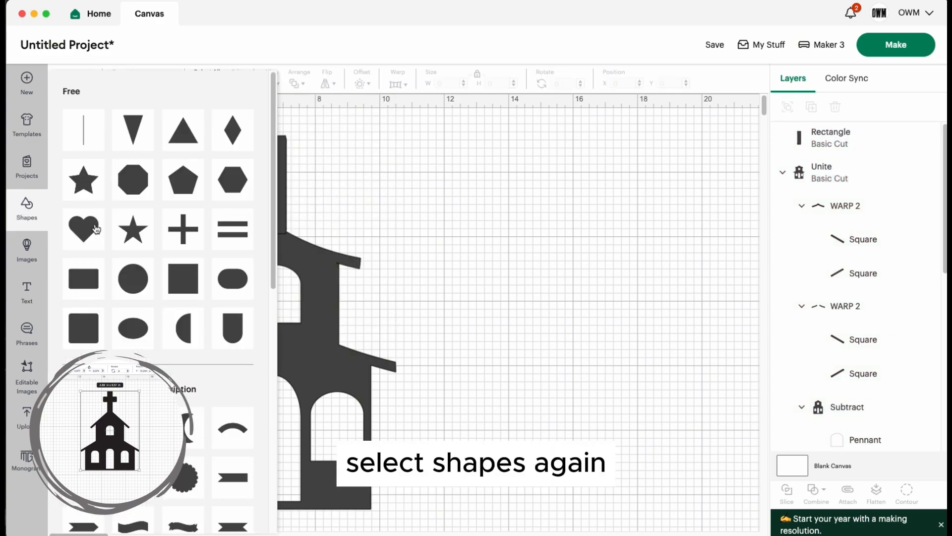
click(82, 277)
drag(153, 200, 281, 171)
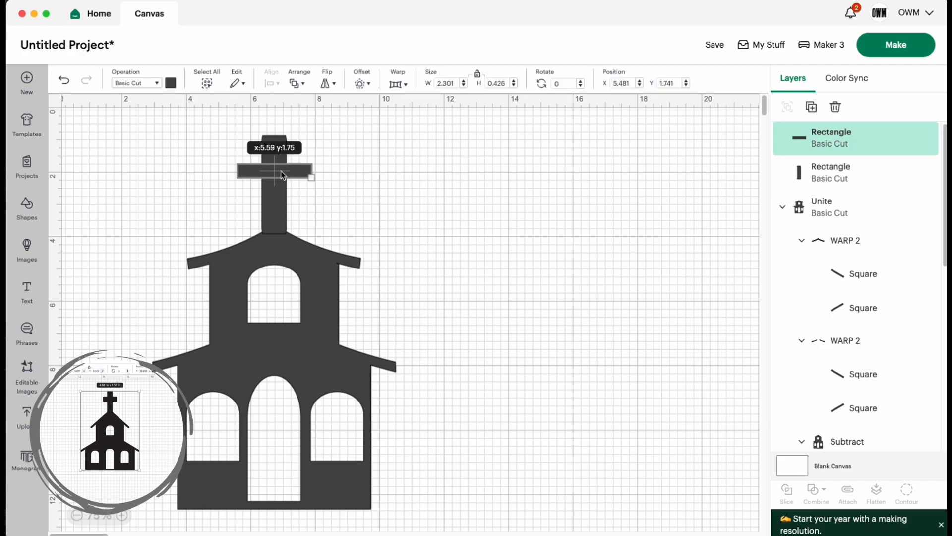
click(350, 208)
Center the crossbar horizontally with the church and unite it with the vertical bar into a cross
click(301, 171)
shift+click(319, 281)
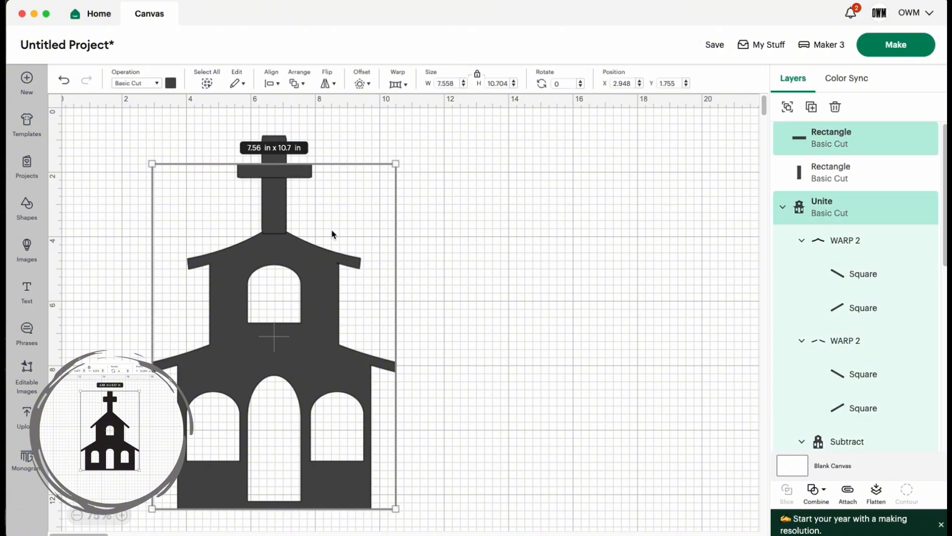
click(272, 85)
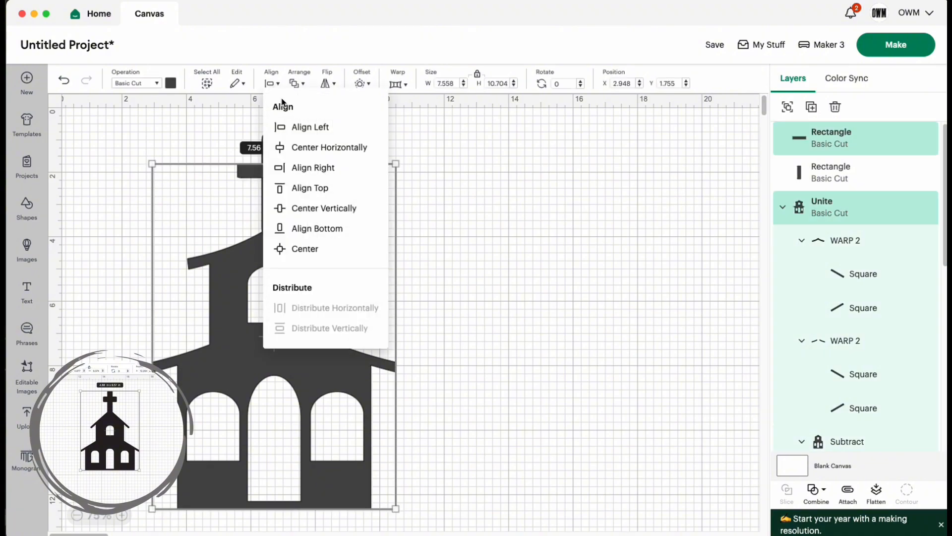
click(303, 148)
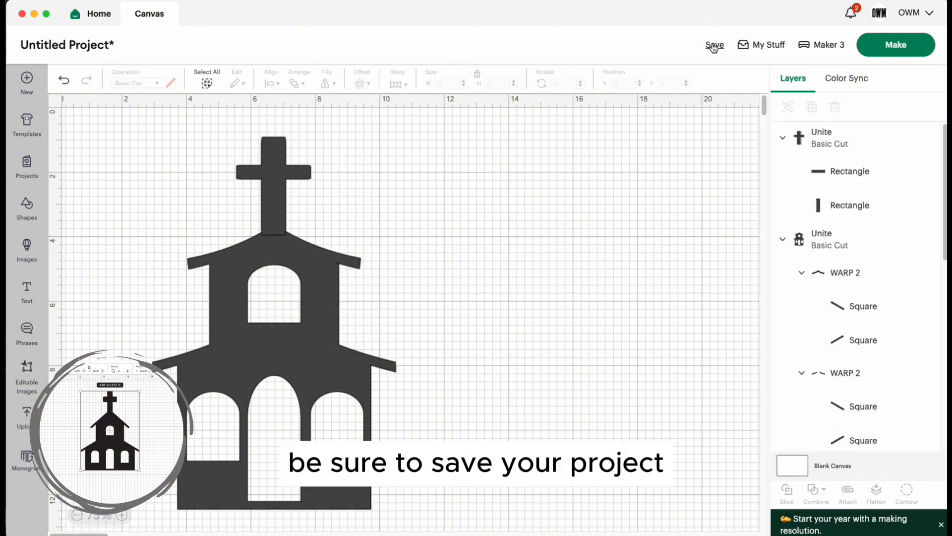
Save the project with the title "Church"
click(715, 46)
click(362, 89)
text(Cross)
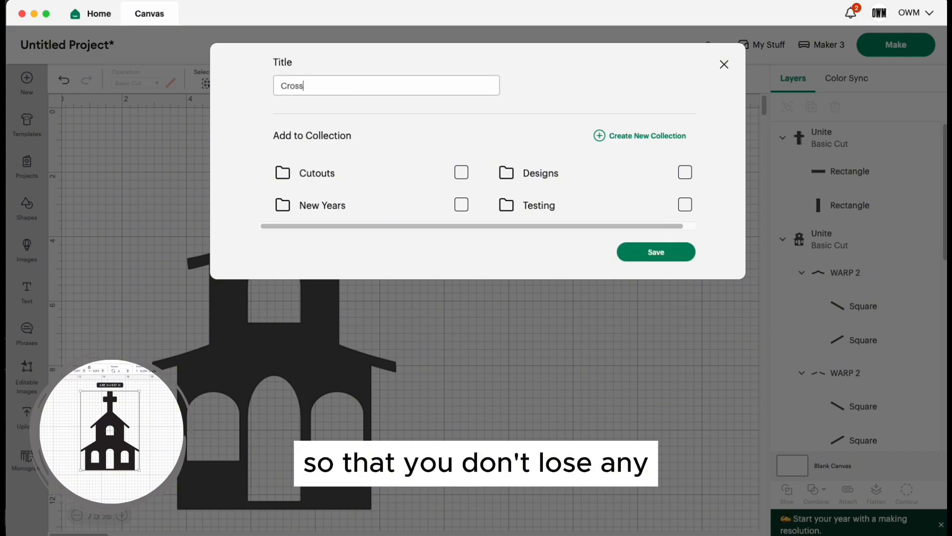
key(BackSpace)
key(BackSpace)
key(BackSpace)
key(BackSpace)
key(BackSpace)
text(Church)
key(Return)
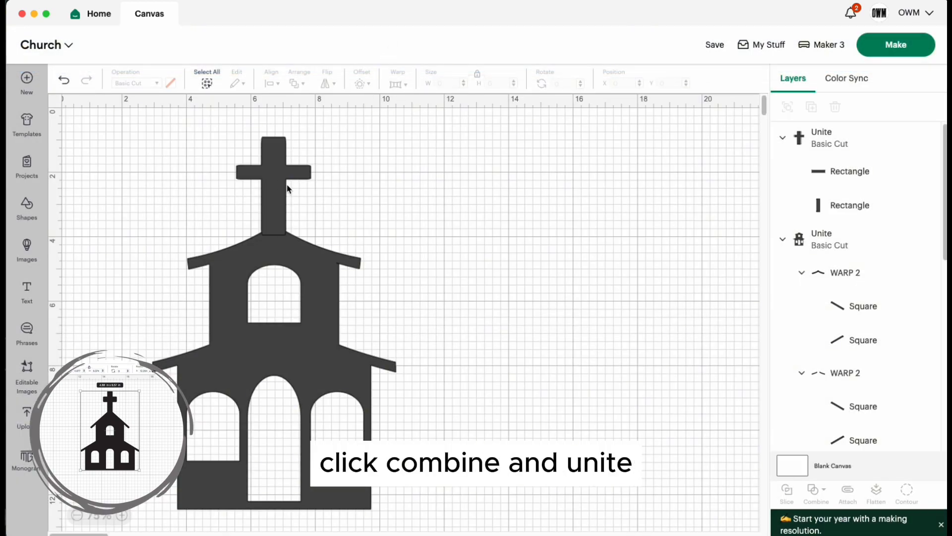
Unite the cross and the church into a single silhouette
drag(413, 329, 167, 119)
click(811, 494)
click(865, 370)
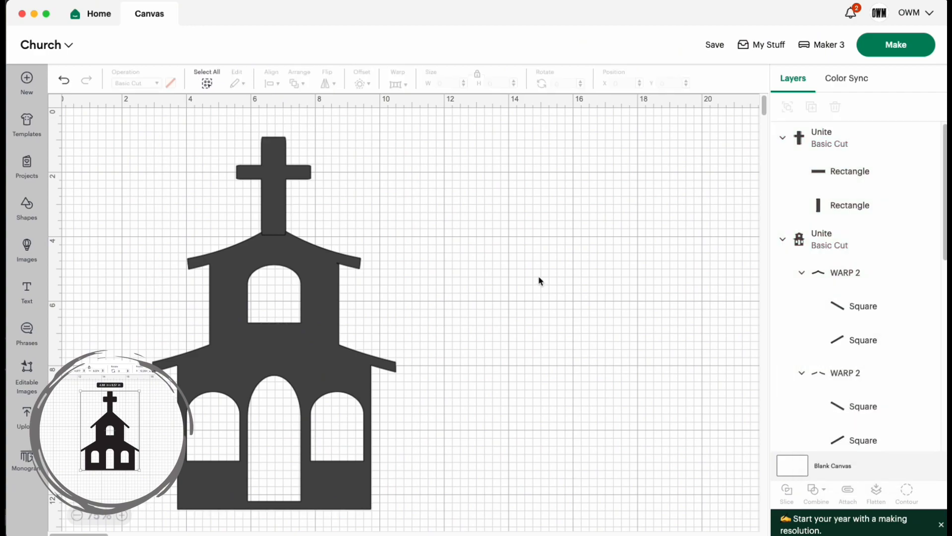
click(520, 274)
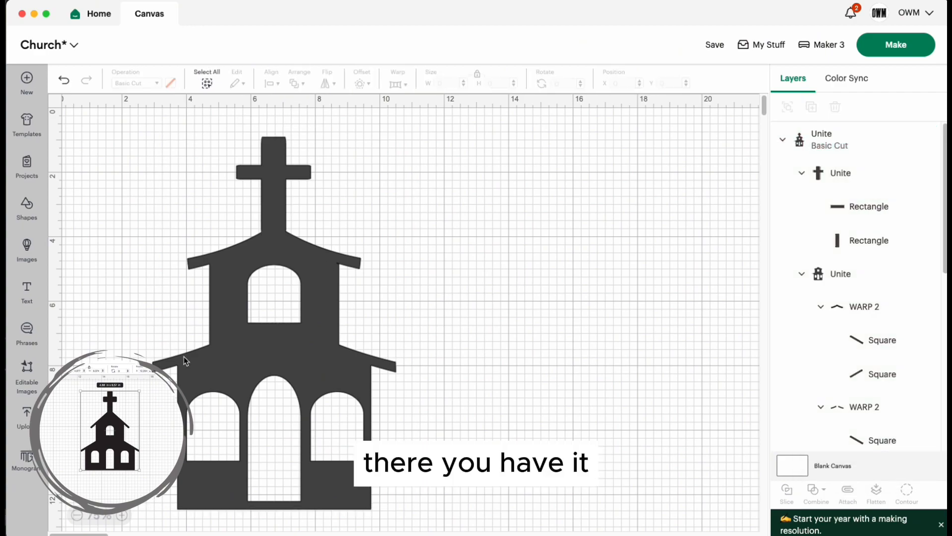
Shift the finished church slightly right and up on the canvas and enlarge it slightly
drag(278, 255, 303, 245)
drag(424, 502, 432, 520)
click(632, 453)
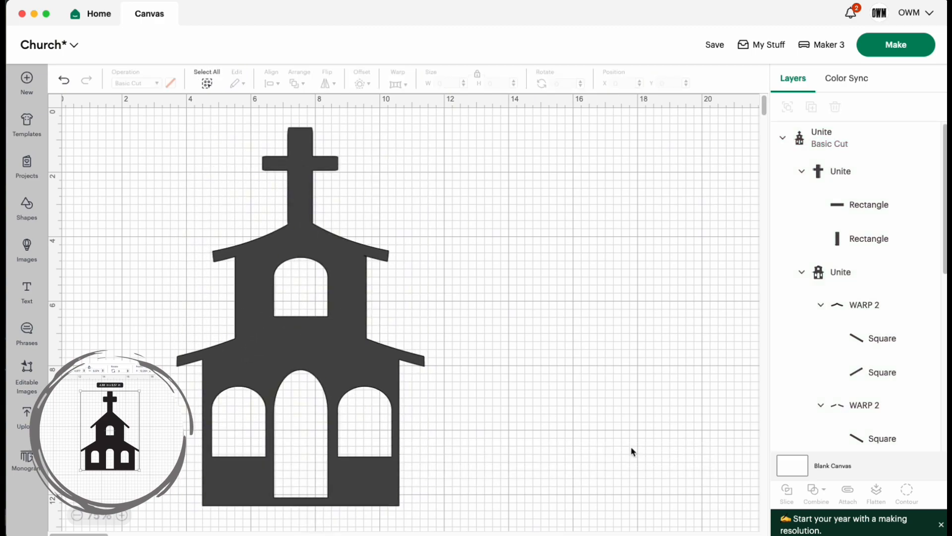